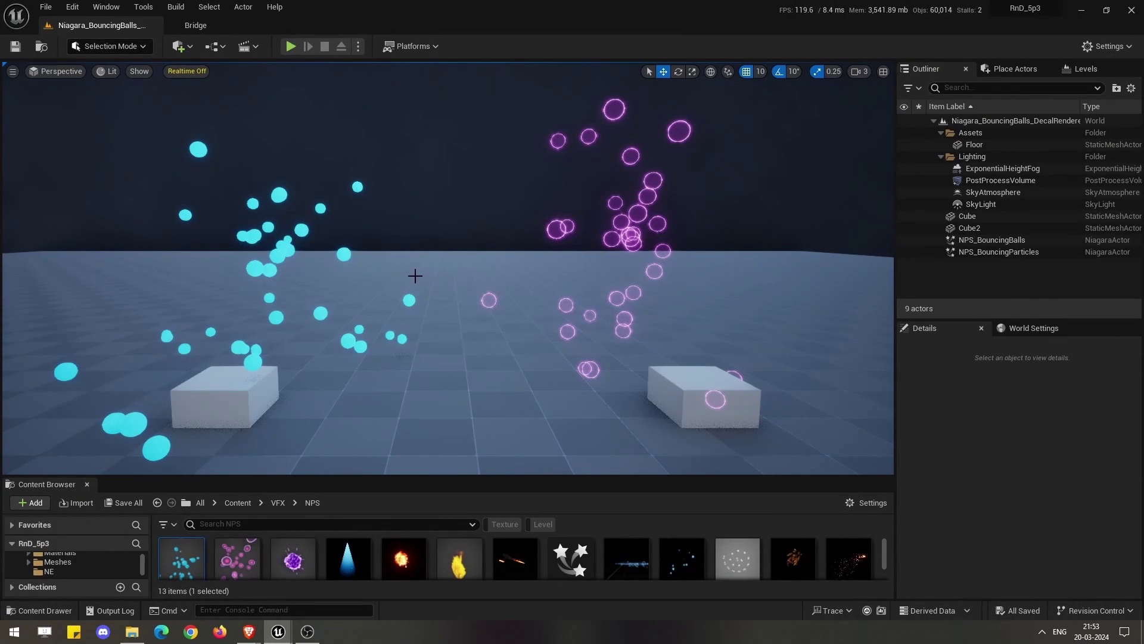
Turn on realtime in the level viewport and inspect the bouncing particles and their floor decals up close
left_click(190, 71)
right_click_drag(238, 256, 219, 303)
key("w")
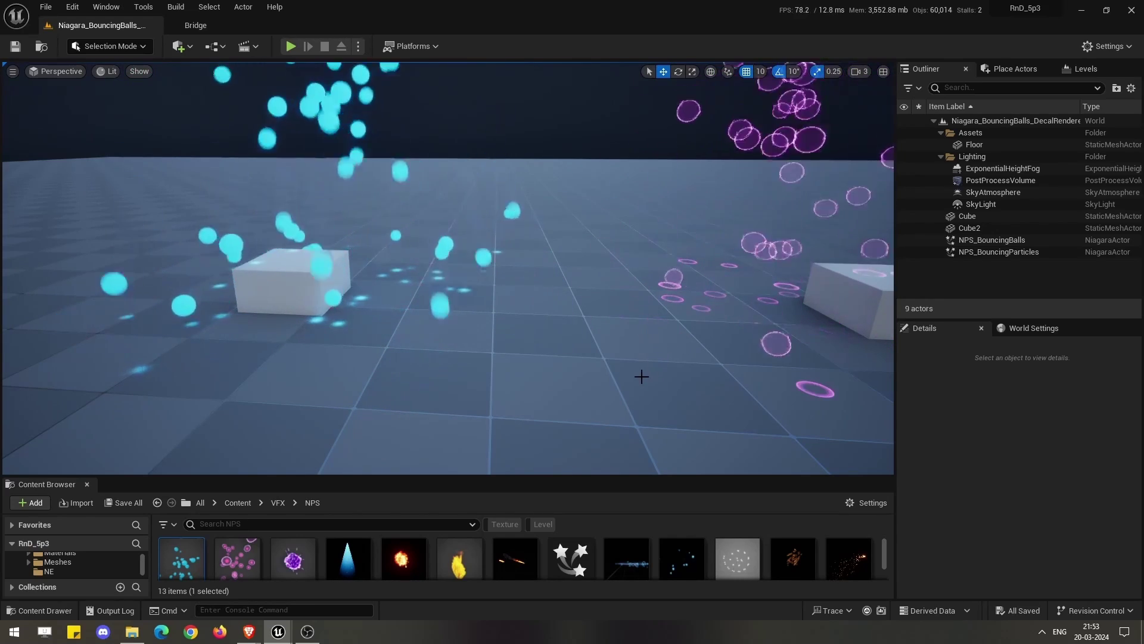
right_click_drag(641, 374, 646, 362)
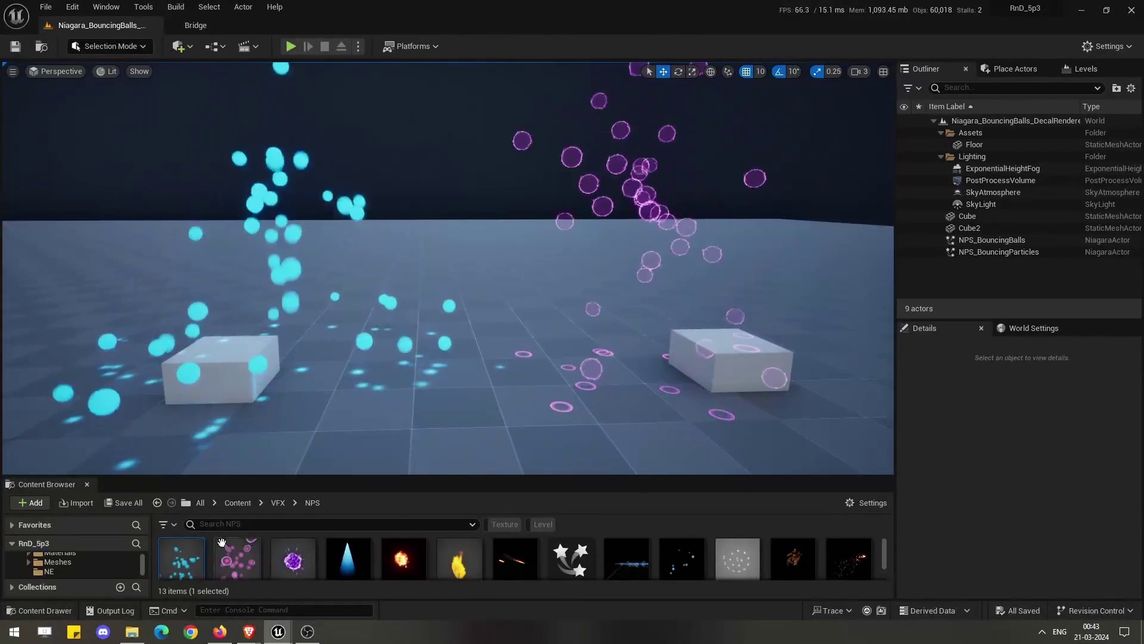
Open the NPS_BouncingBalls system and examine the Balls emitter's Mesh Renderer and Generate Collision Event settings
mouse_move(384, 606)
left_click(360, 589)
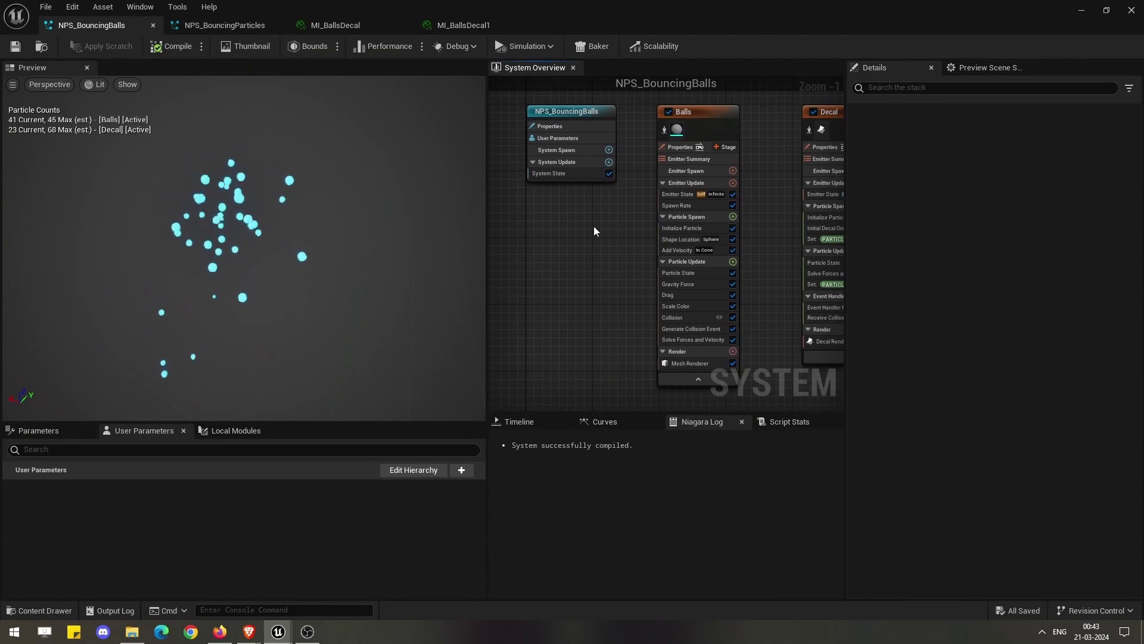
left_click(664, 116)
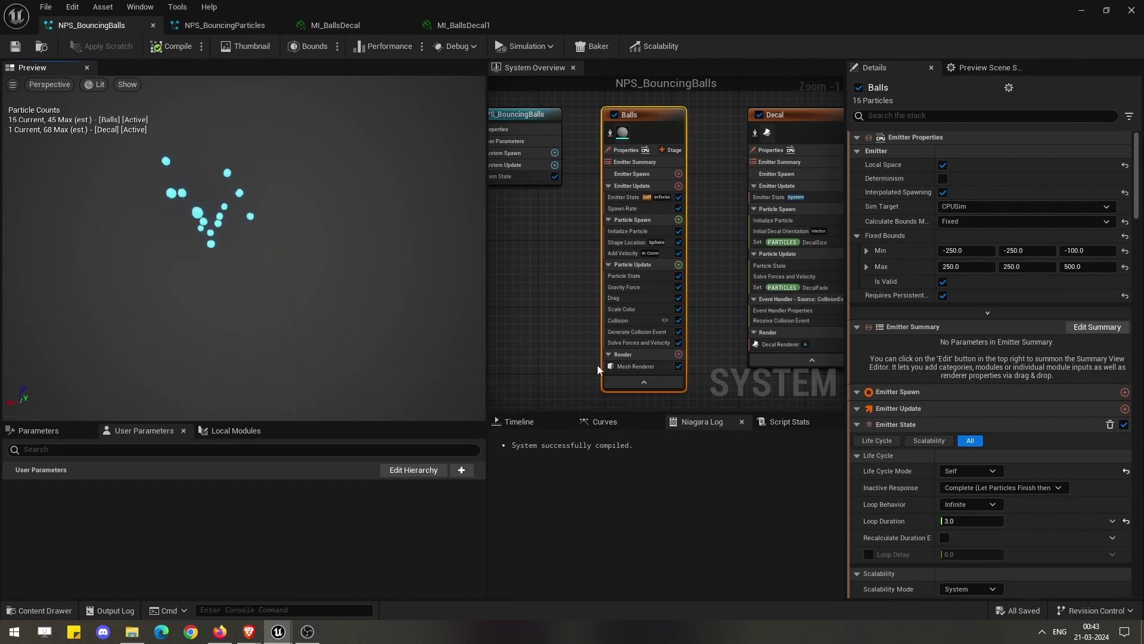
left_click(632, 366)
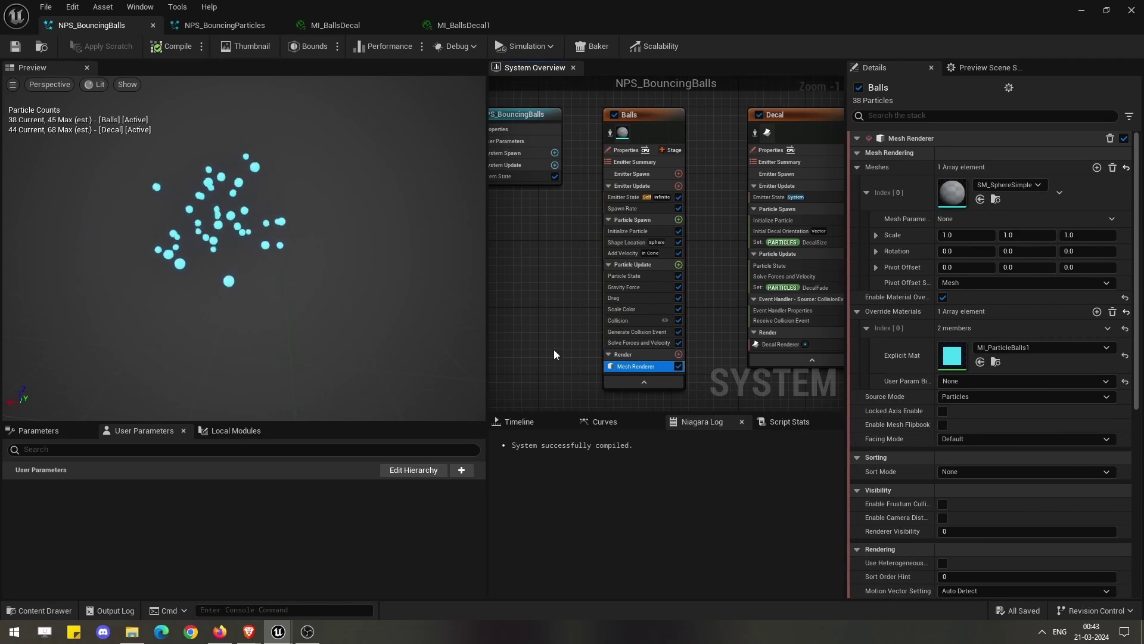
left_click(654, 333)
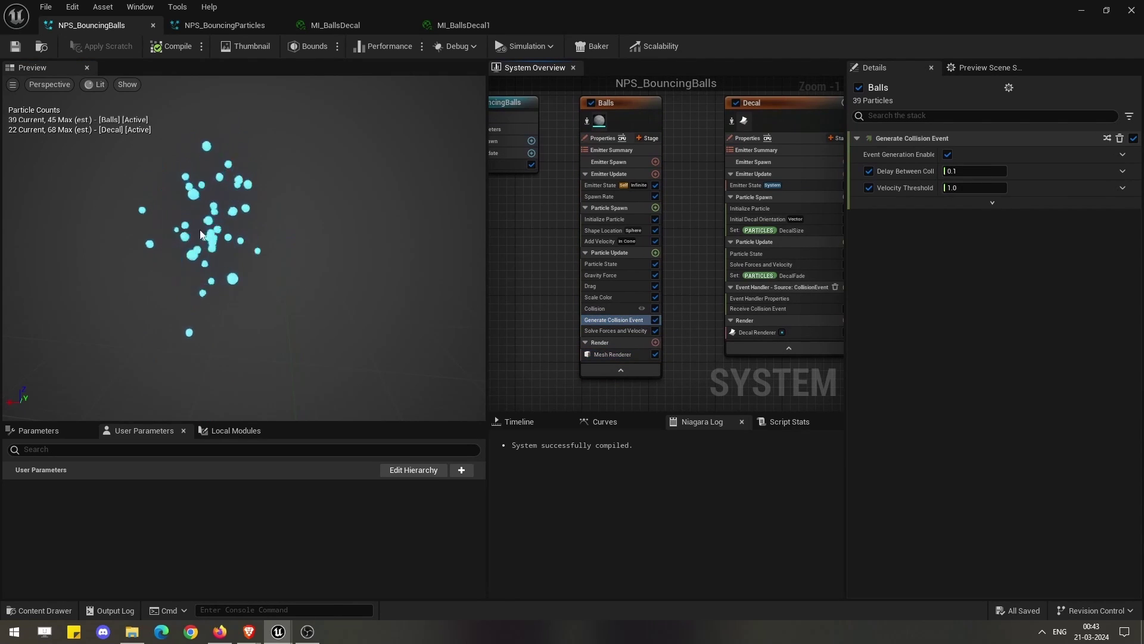
Select the Decal emitter in the system overview and examine its properties and module stack
right_click_drag(715, 257, 646, 265)
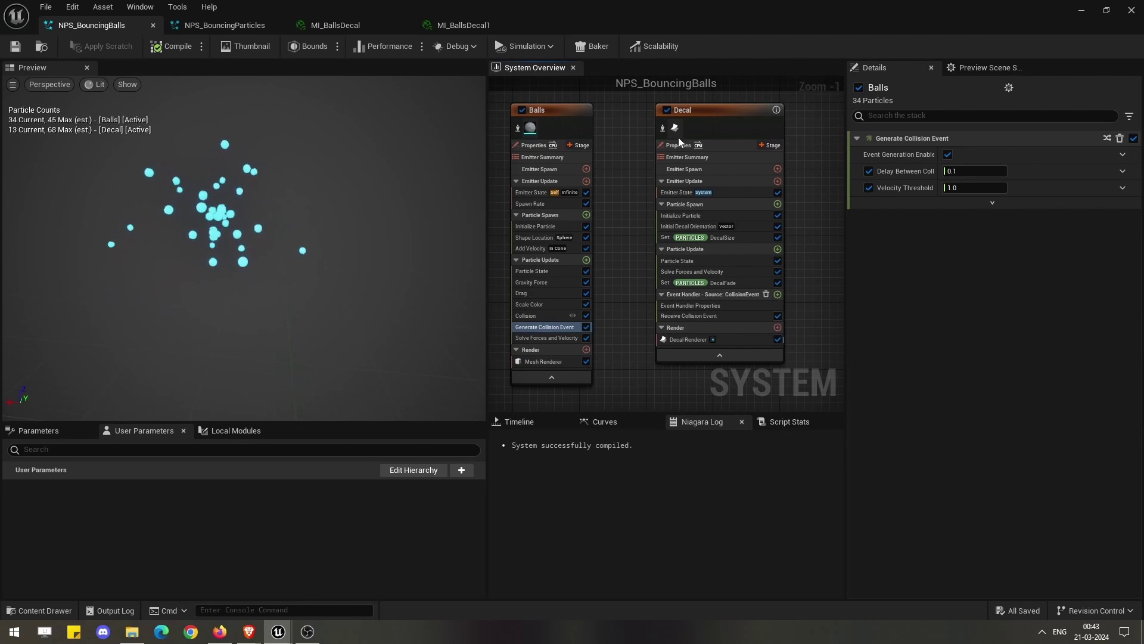
right_click_drag(741, 160, 680, 174)
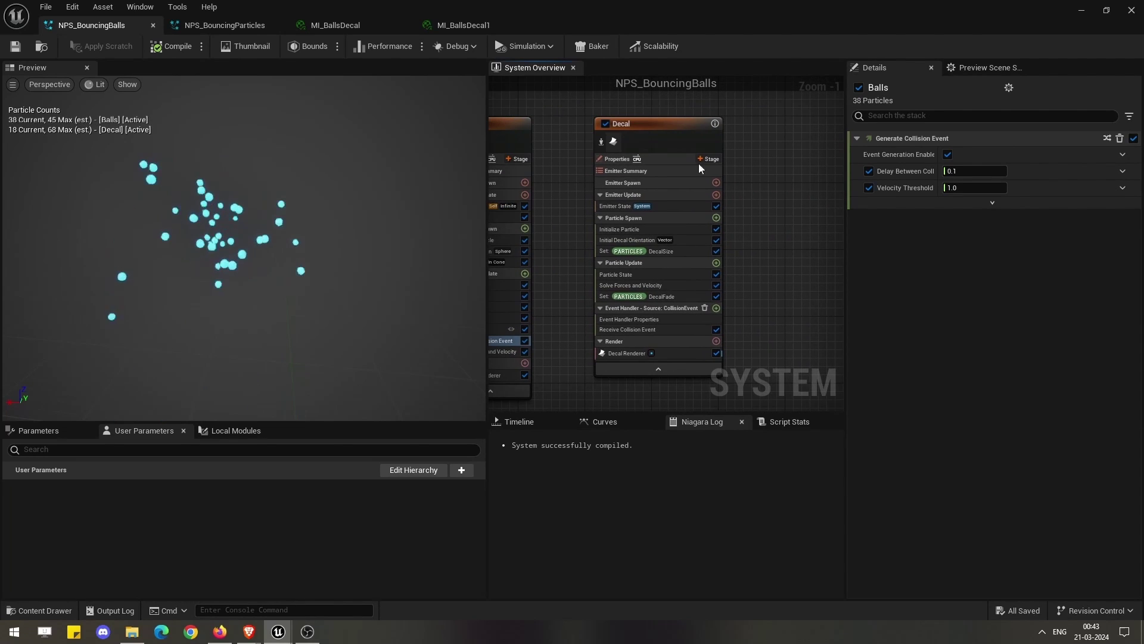
left_click(649, 125)
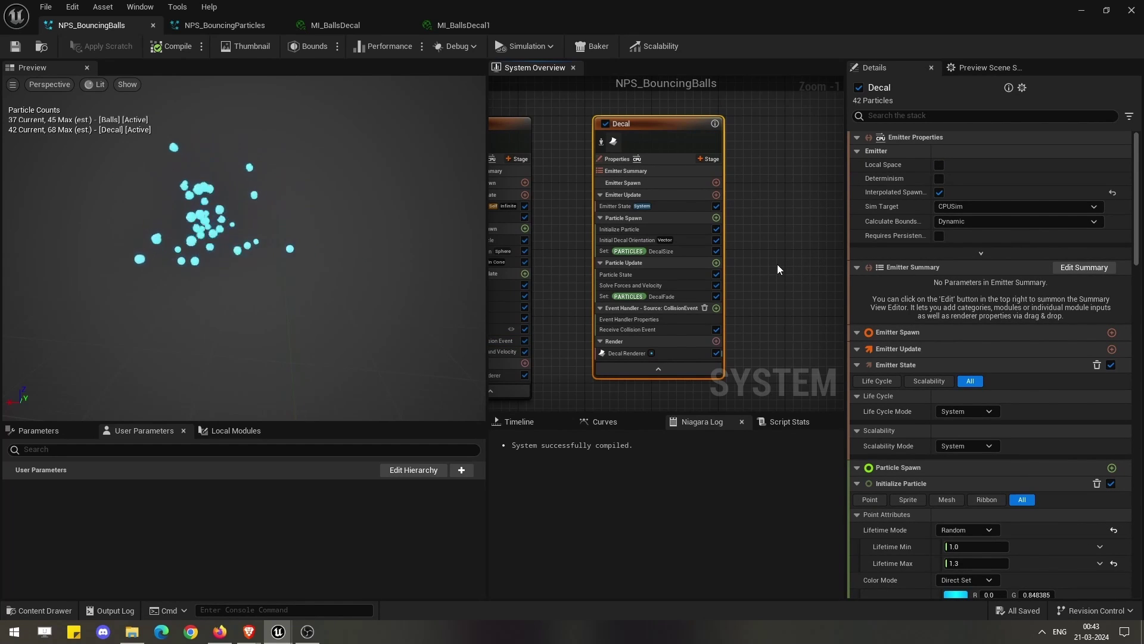
left_click(777, 226)
right_click_drag(778, 226, 741, 229)
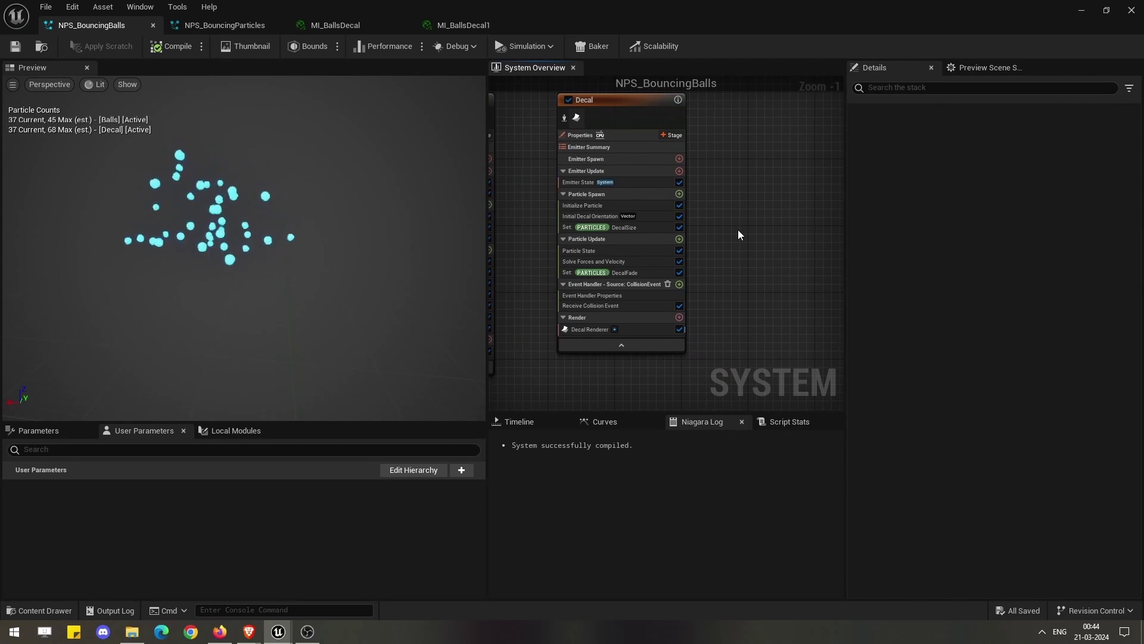
Look up the Decal Renderer among the available renderers and examine the settings of the Decal emitter's existing one
left_click(679, 317)
right_click_drag(745, 301, 764, 245)
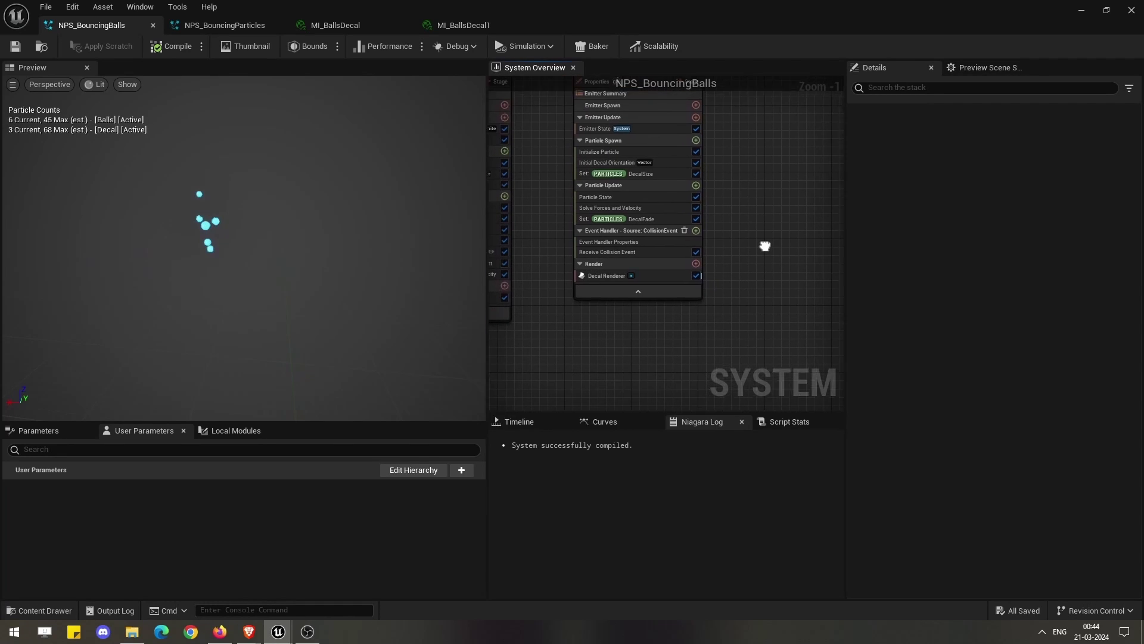
left_click(697, 262)
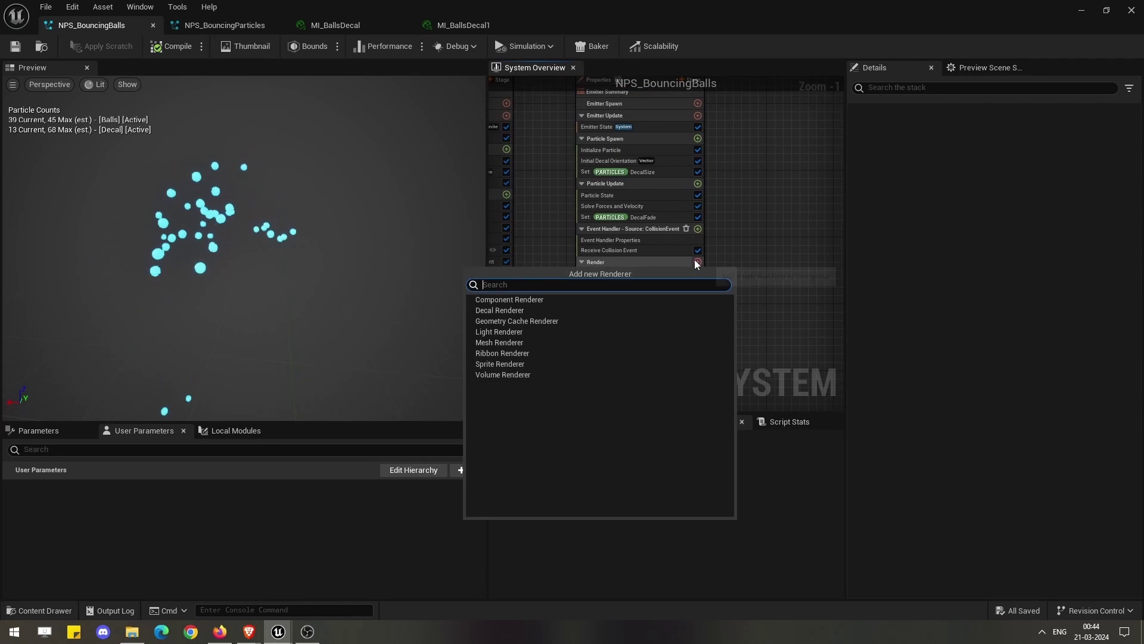
left_click(529, 311)
right_click_drag(739, 281, 752, 303)
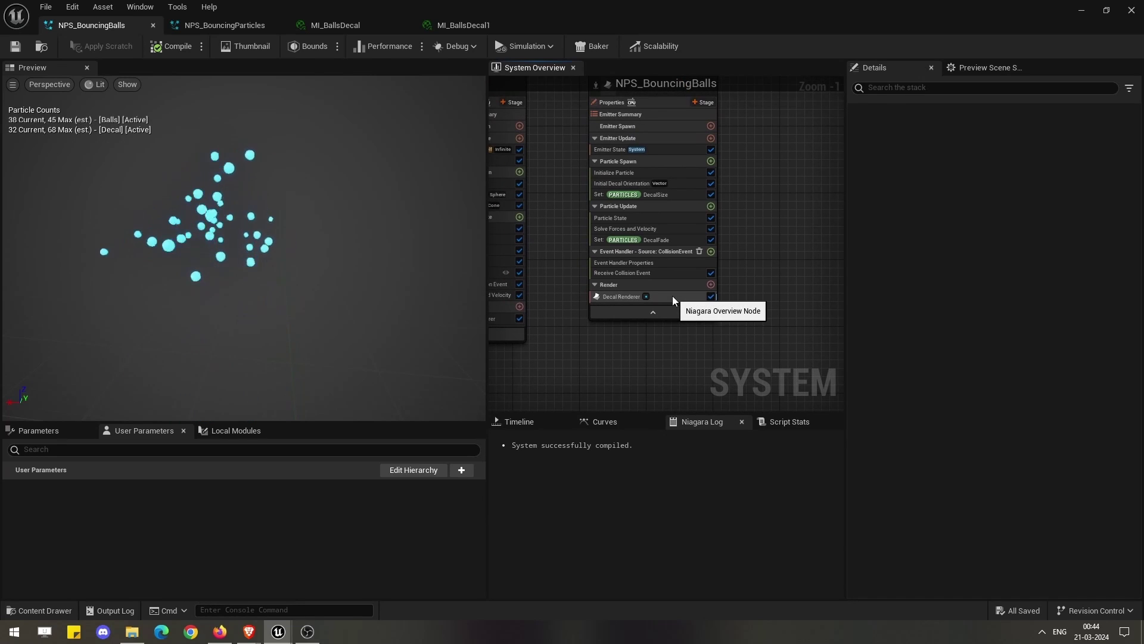
left_click(671, 297)
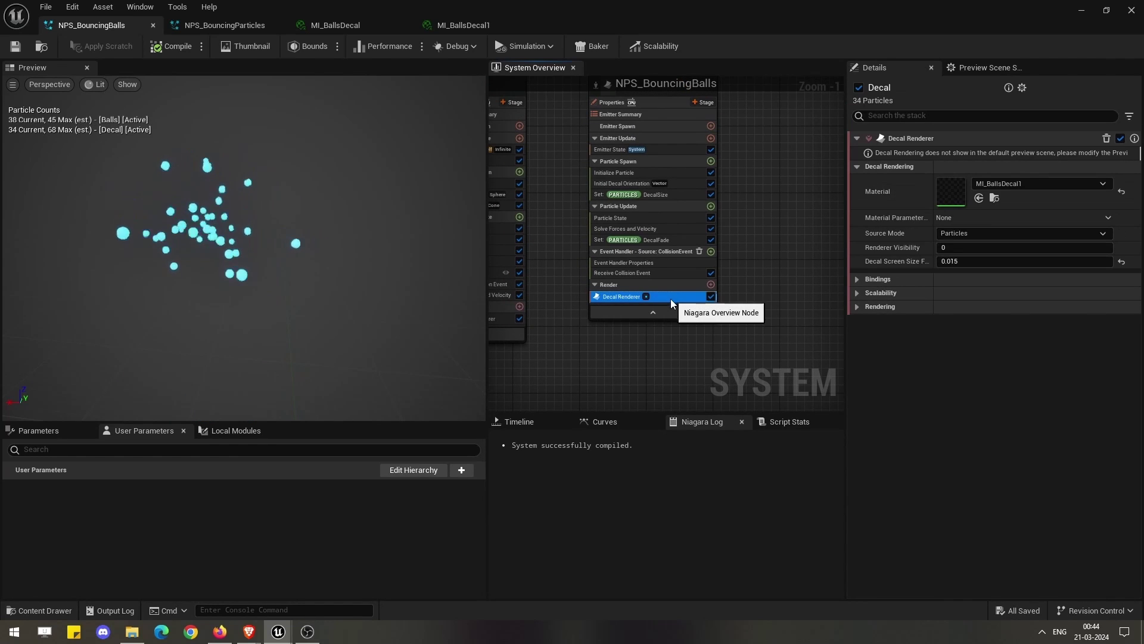
right_click_drag(751, 260, 750, 293)
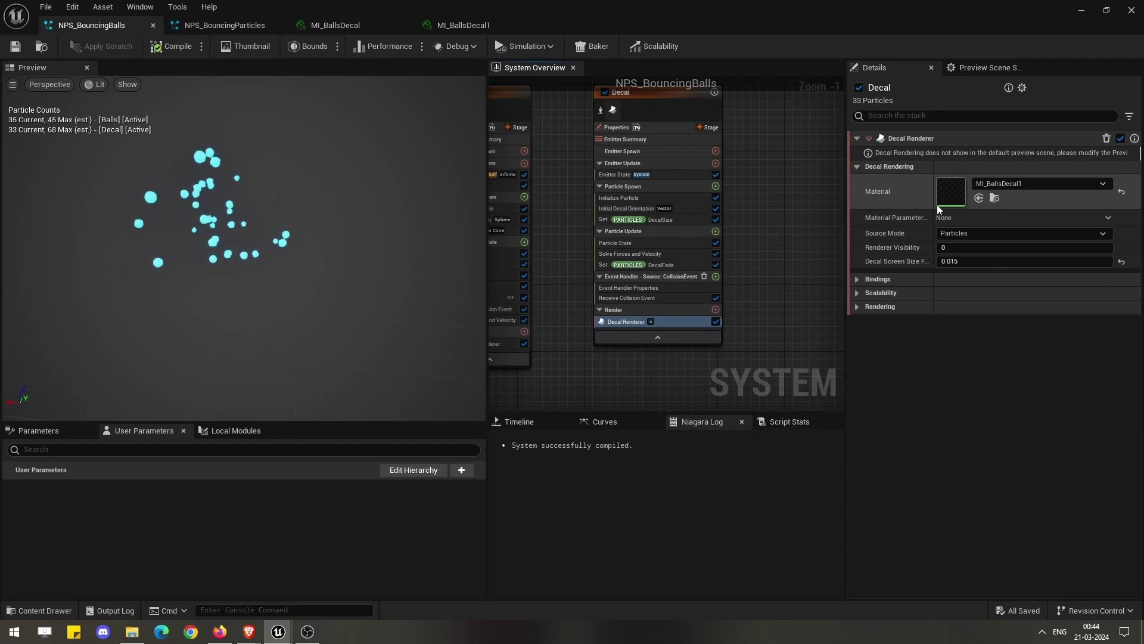
Examine the Decal emitter's Receive Collision Event settings alongside the Balls emitter
right_click_drag(775, 232, 753, 278)
left_click(686, 142)
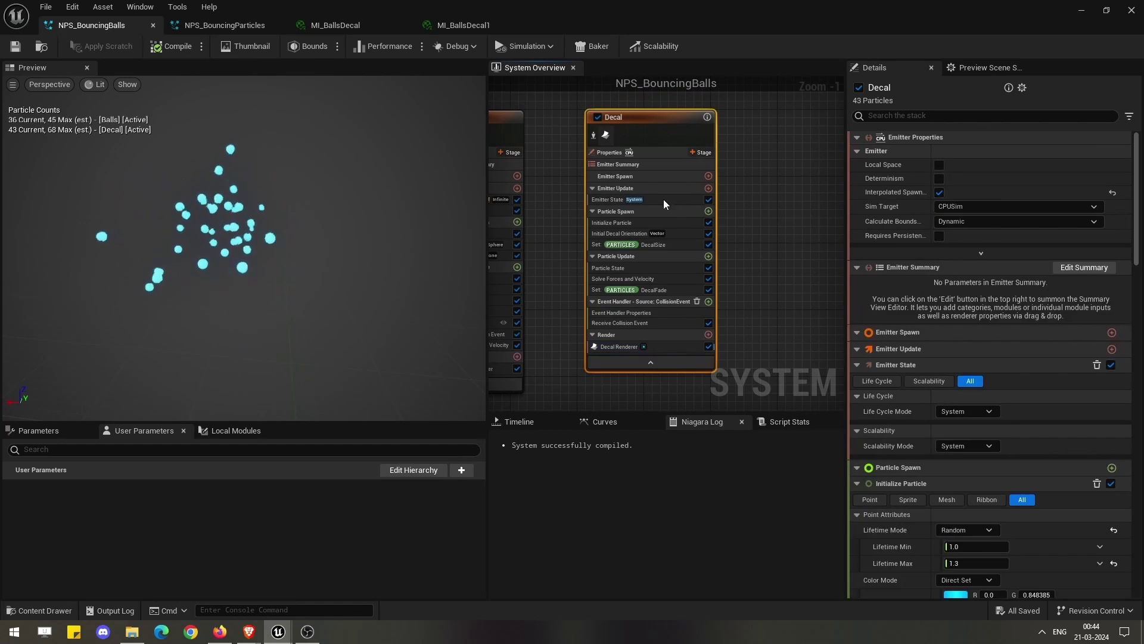
right_click_drag(739, 331, 773, 330)
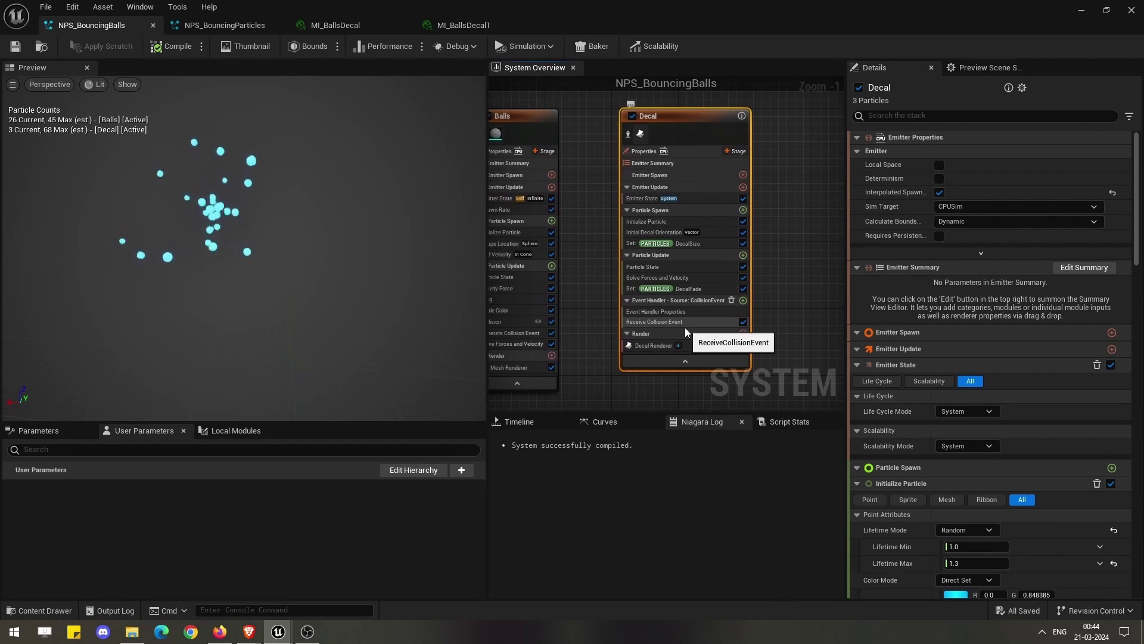
left_click(684, 326)
right_click_drag(594, 327, 646, 331)
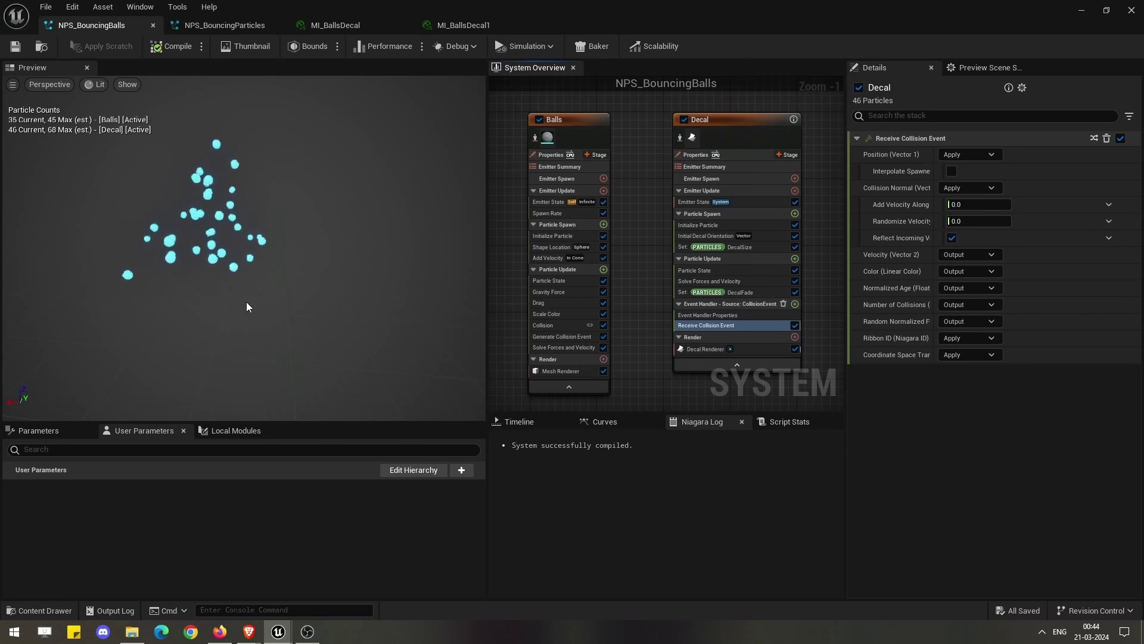
Enable Show Floor in the preview scene settings and view the decals on the floor up close
left_click_drag(216, 308, 98, 272)
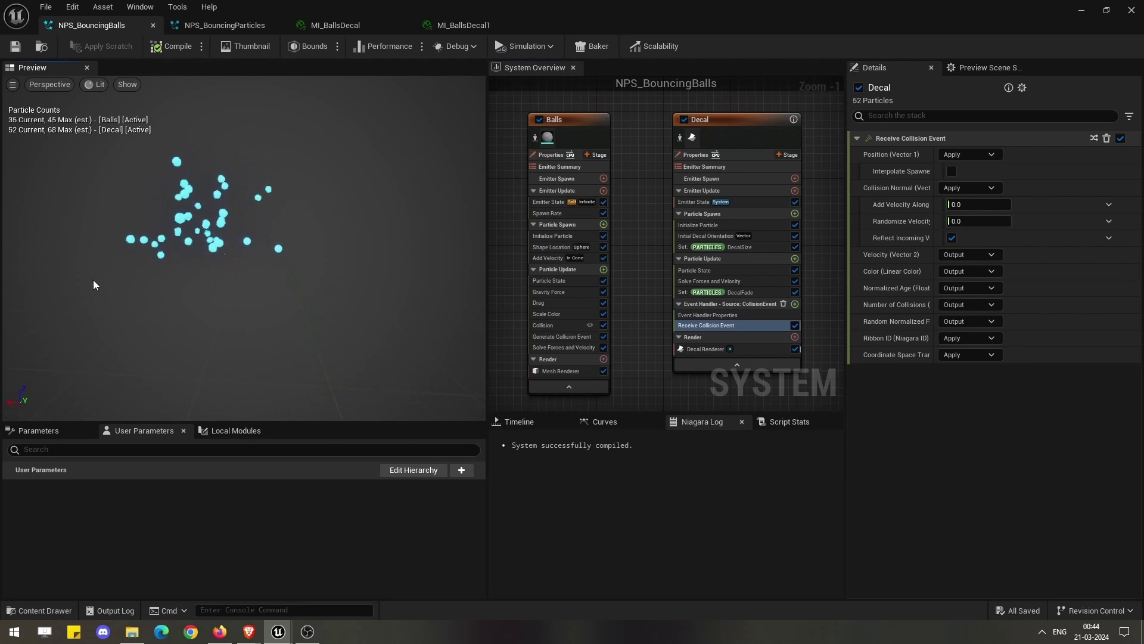
left_click_drag(299, 302, 248, 303)
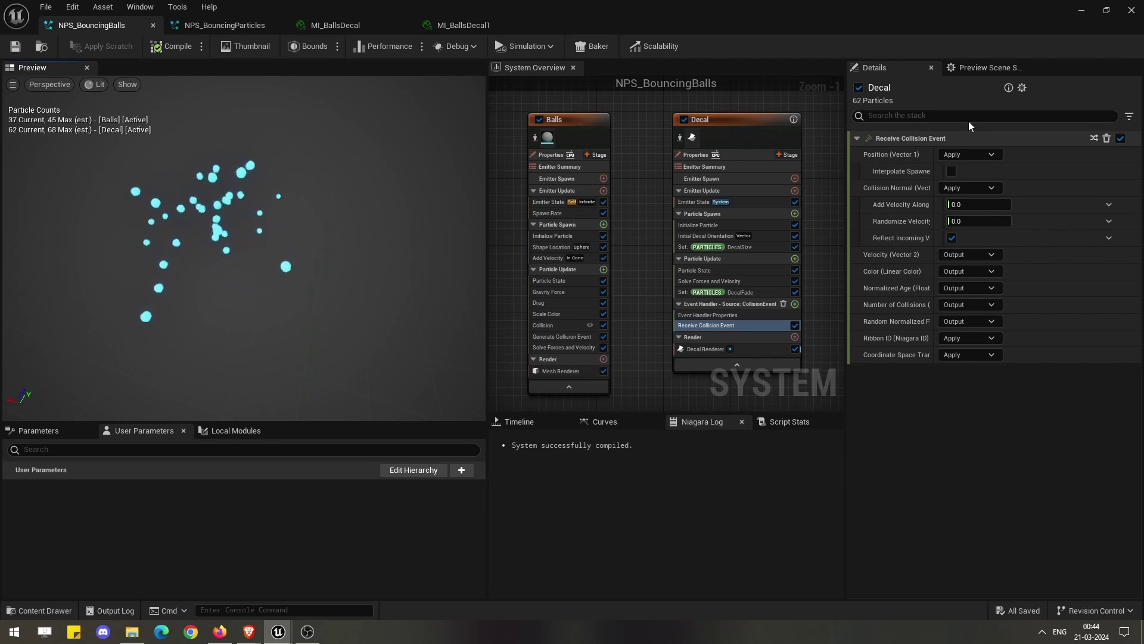
left_click(983, 68)
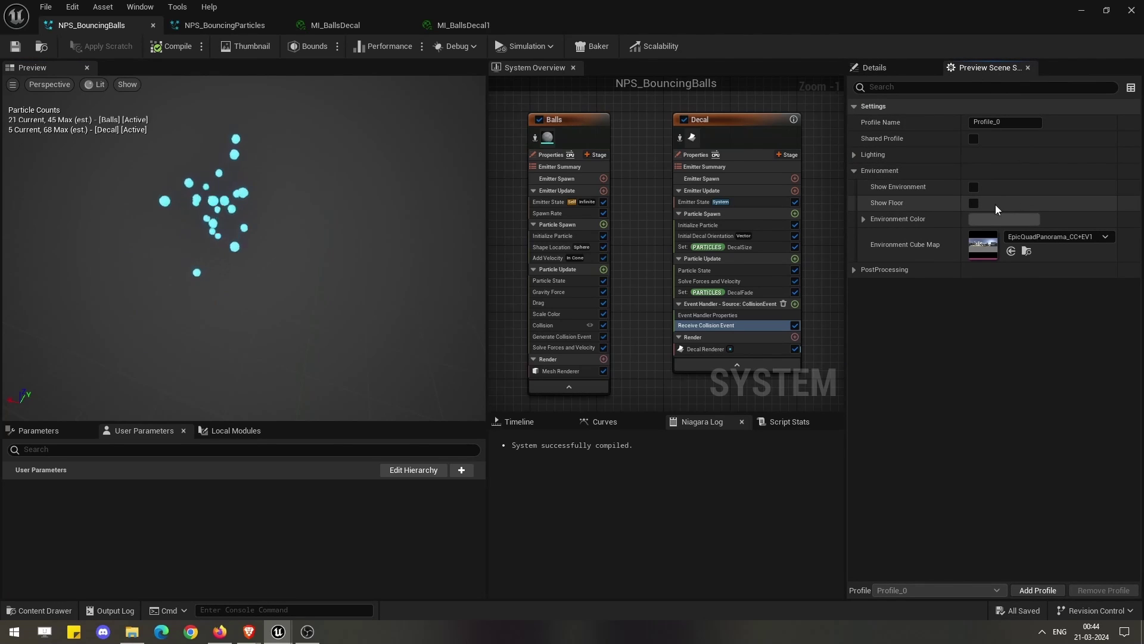
left_click(977, 204)
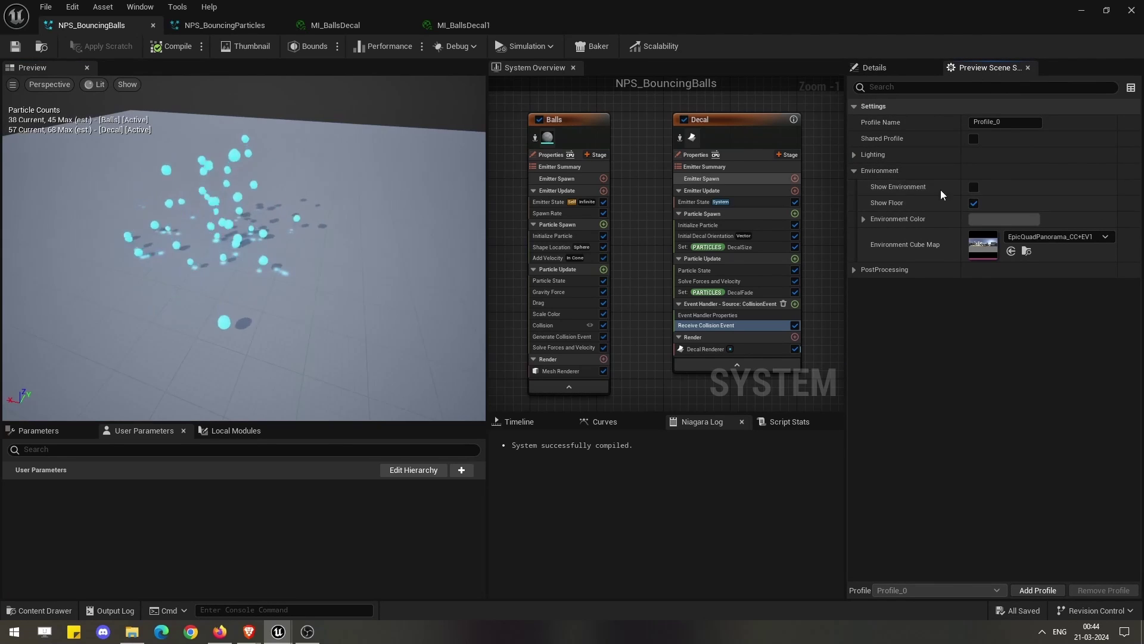
right_click_drag(357, 250, 357, 212)
key("w")
left_click_drag(329, 205, 330, 233)
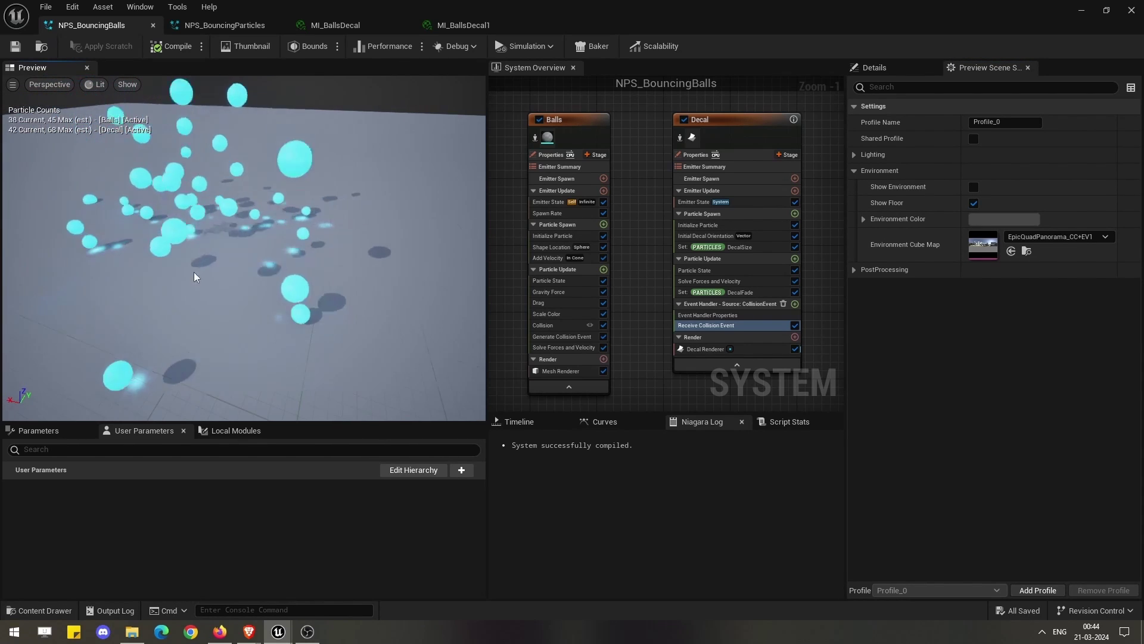
Select the Balls emitter and the Decal emitter in turn to compare their module stacks
right_click_drag(631, 205, 692, 196)
left_click(666, 116)
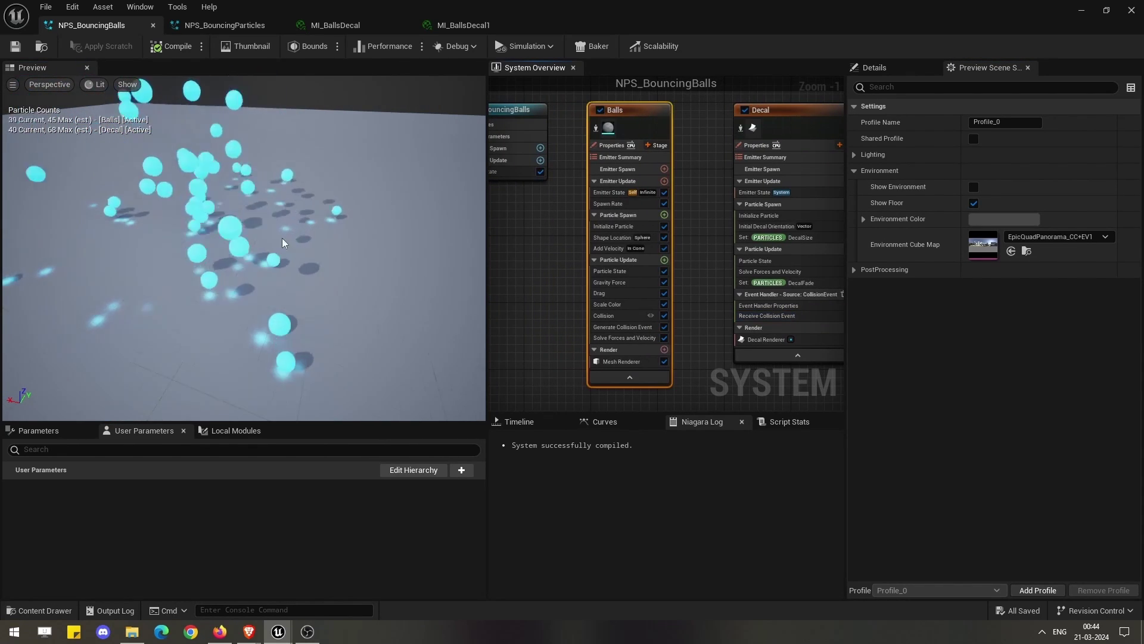
right_click_drag(693, 152, 624, 159)
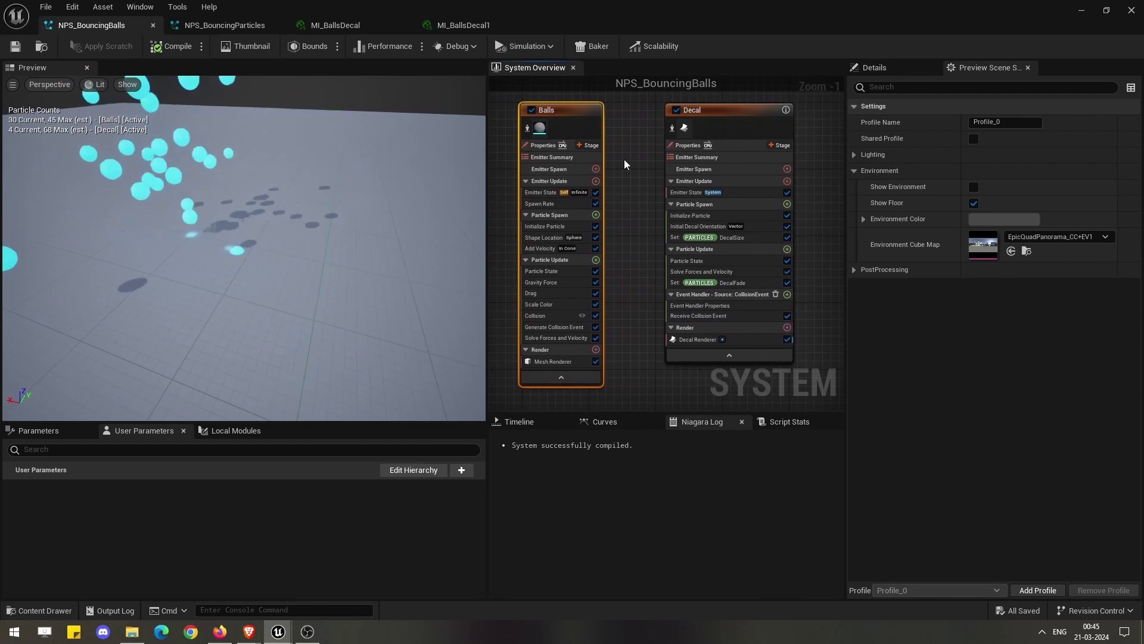
left_click(710, 112)
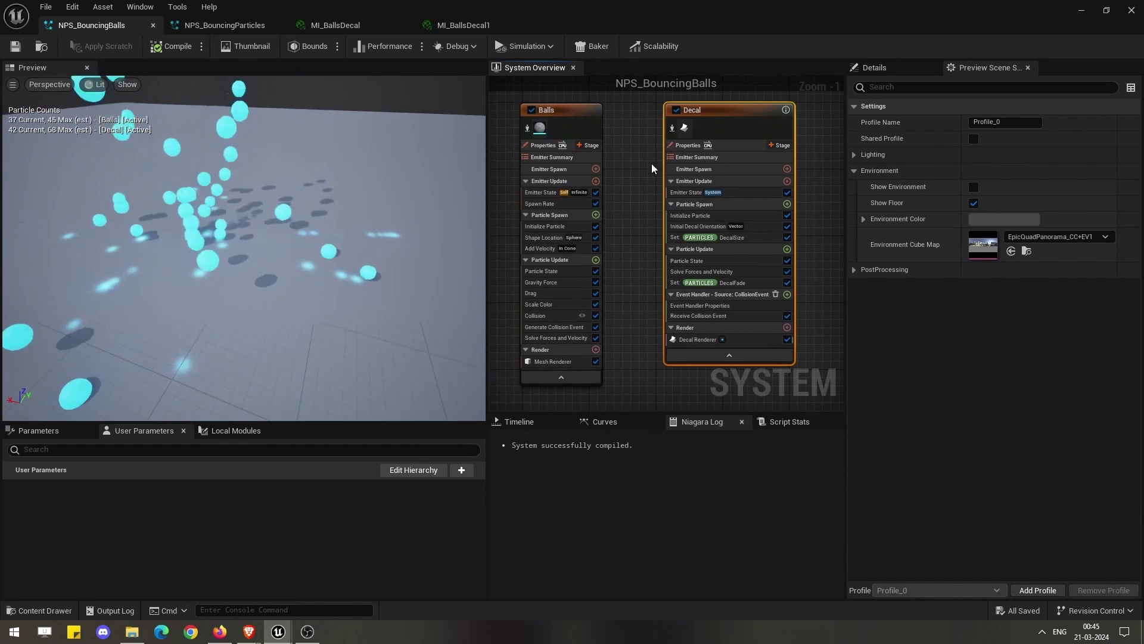
right_click_drag(625, 257, 603, 254)
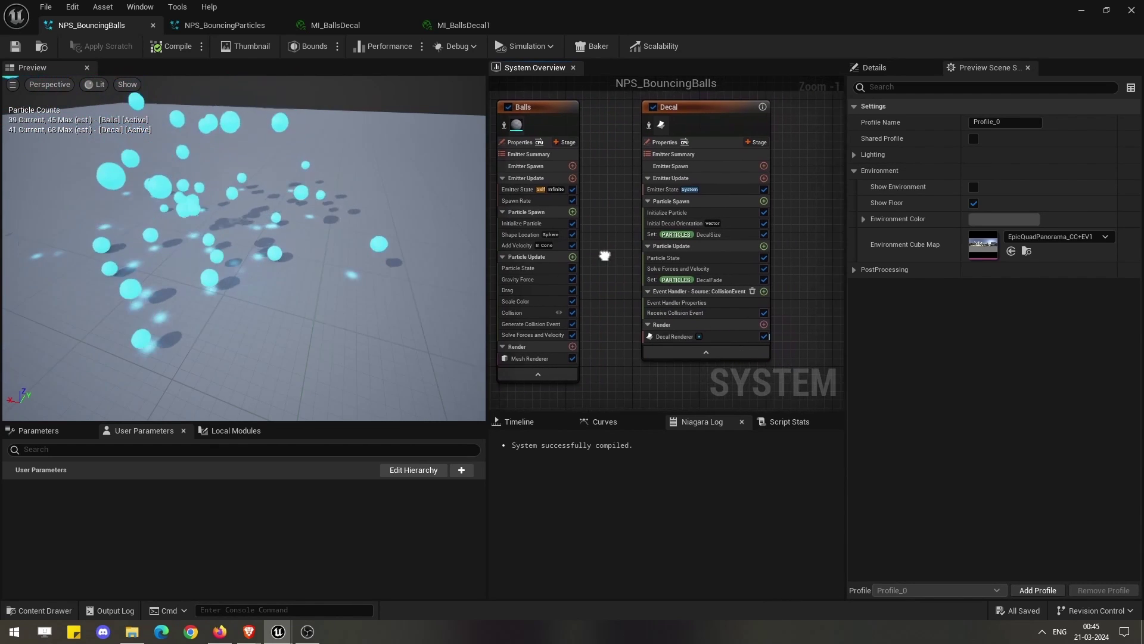
Select the Decal Renderer and bring its details back into view to examine its material and rendering options
left_click(679, 337)
right_click_drag(810, 270, 776, 273)
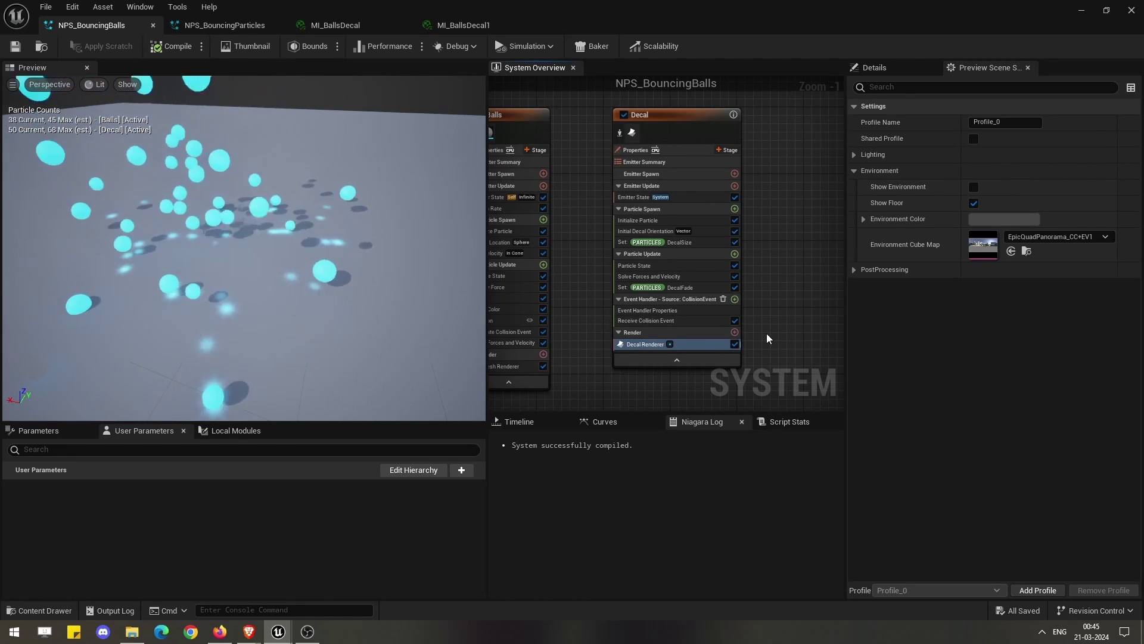
left_click(891, 72)
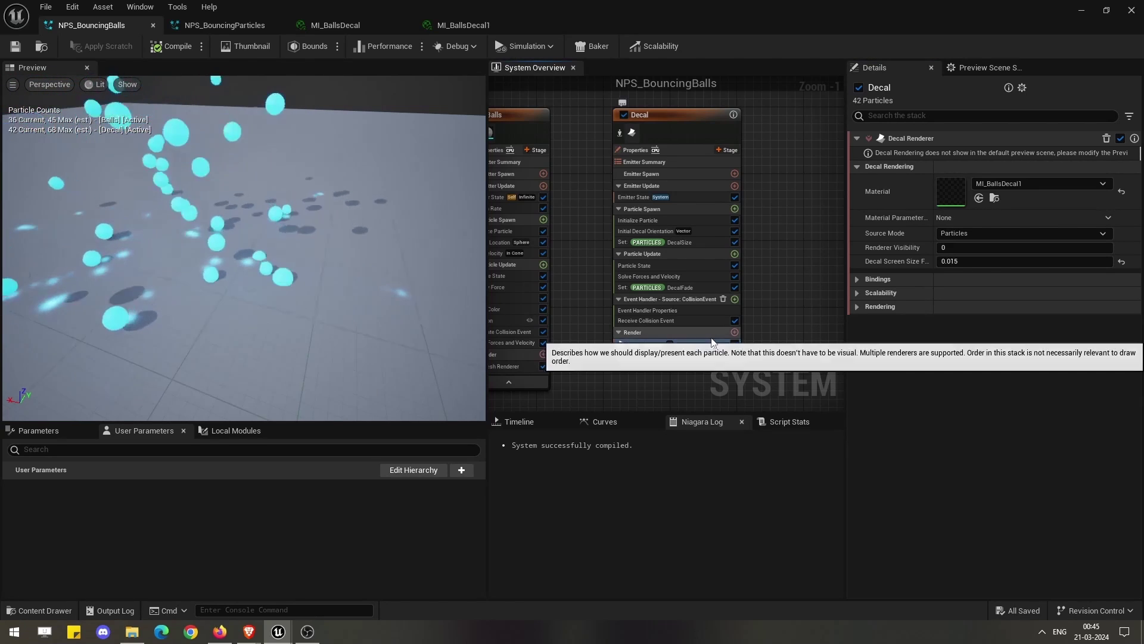
right_click_drag(797, 270, 797, 293)
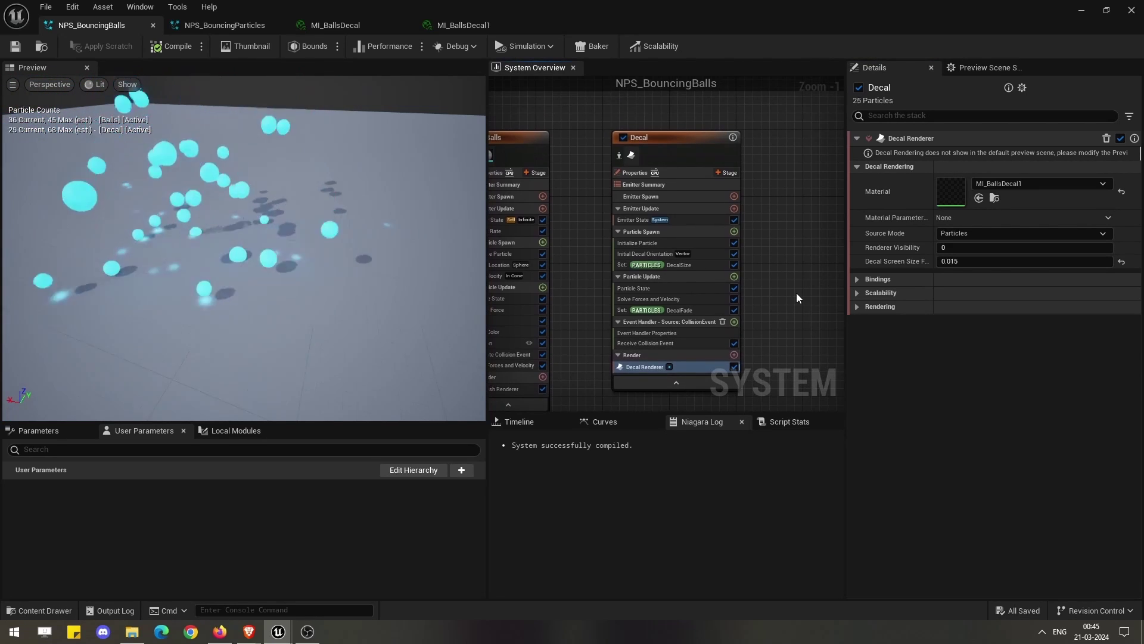
Examine the Decal emitter's overall properties, its Initialize Particle settings and its Particle Spawn group
left_click(659, 138)
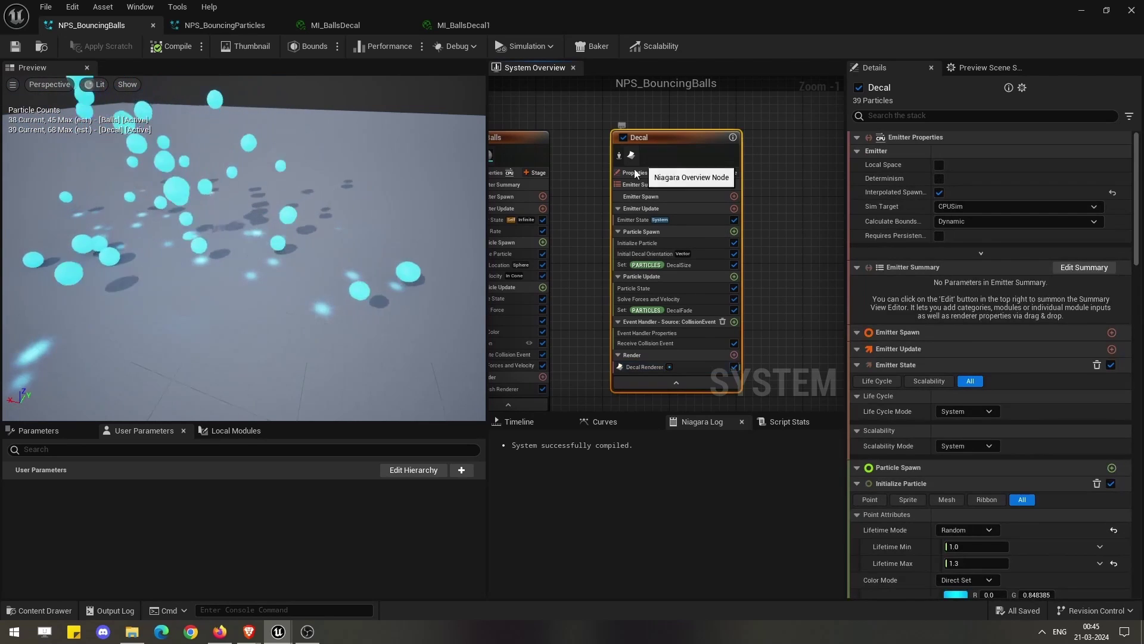
left_click(675, 244)
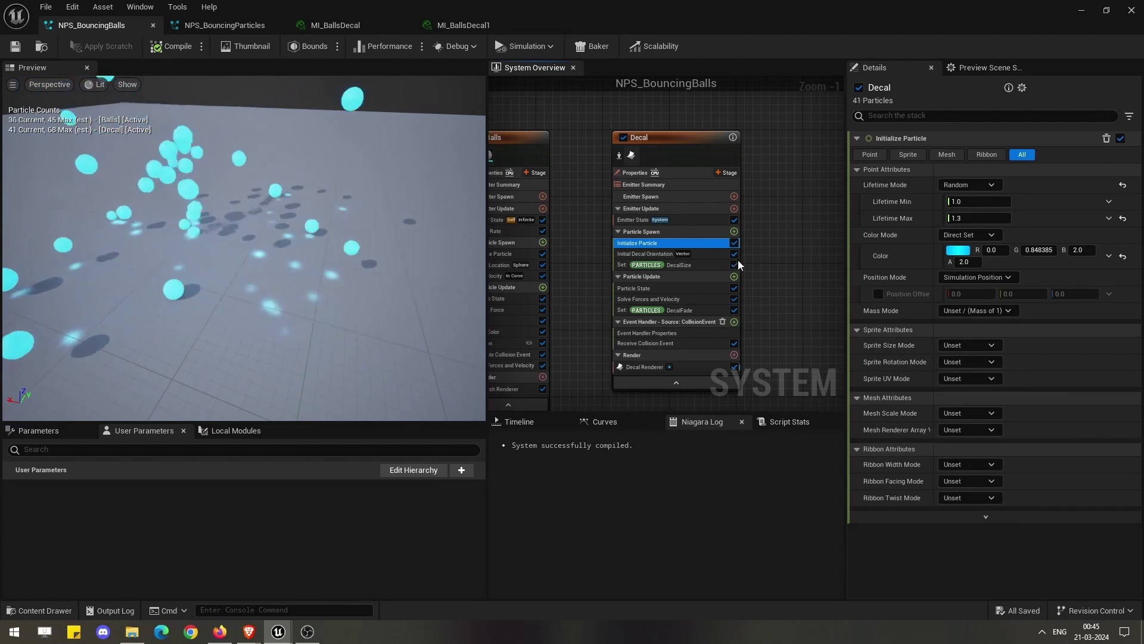
left_click(685, 230)
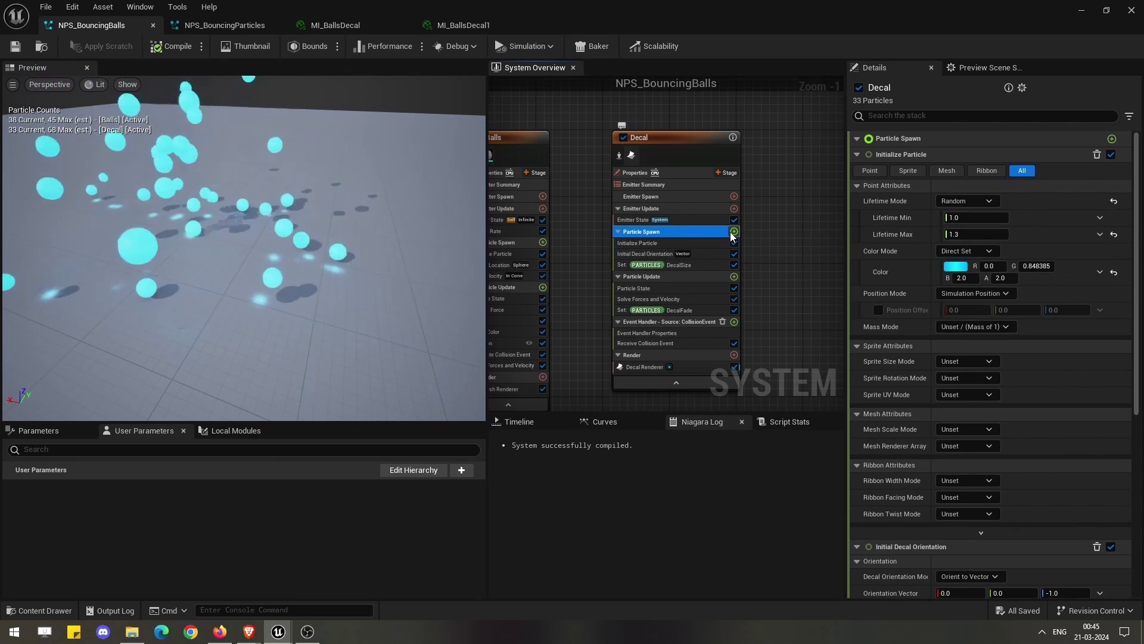
Search the Decal emitter's Particle Spawn modules for "deca" and examine the existing Initial Decal Orientation settings
left_click(734, 231)
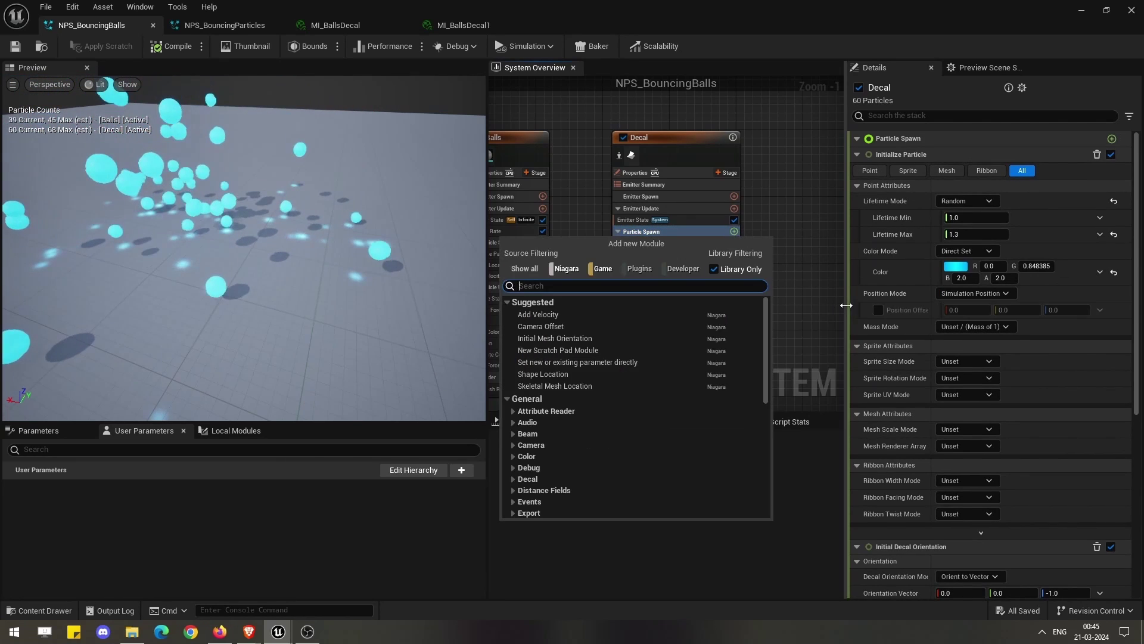
type("deca")
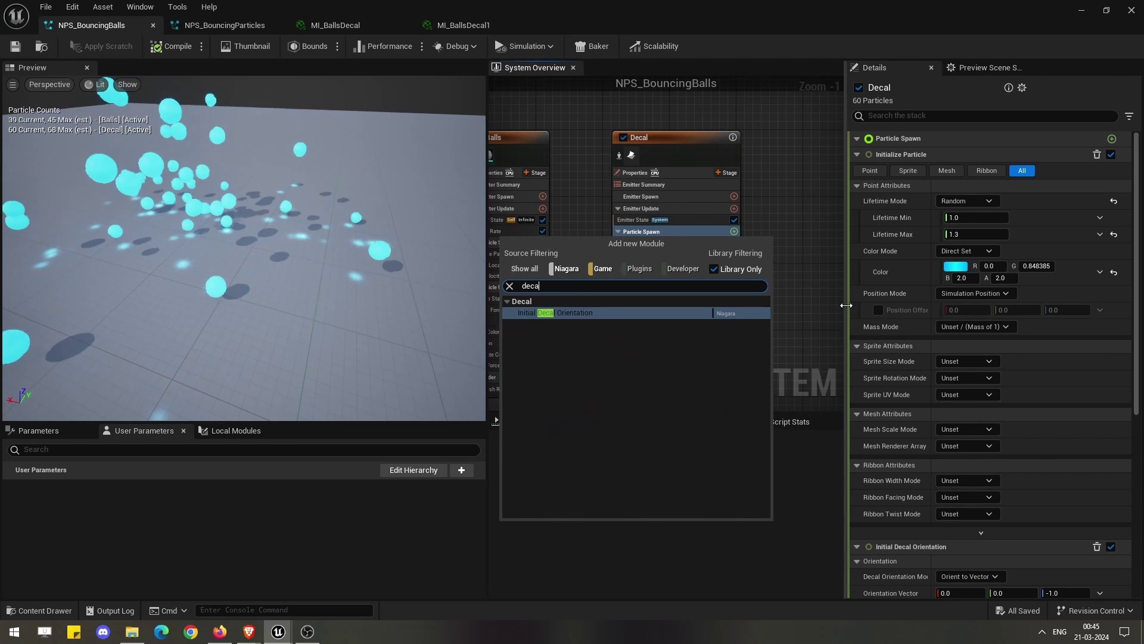
left_click(800, 230)
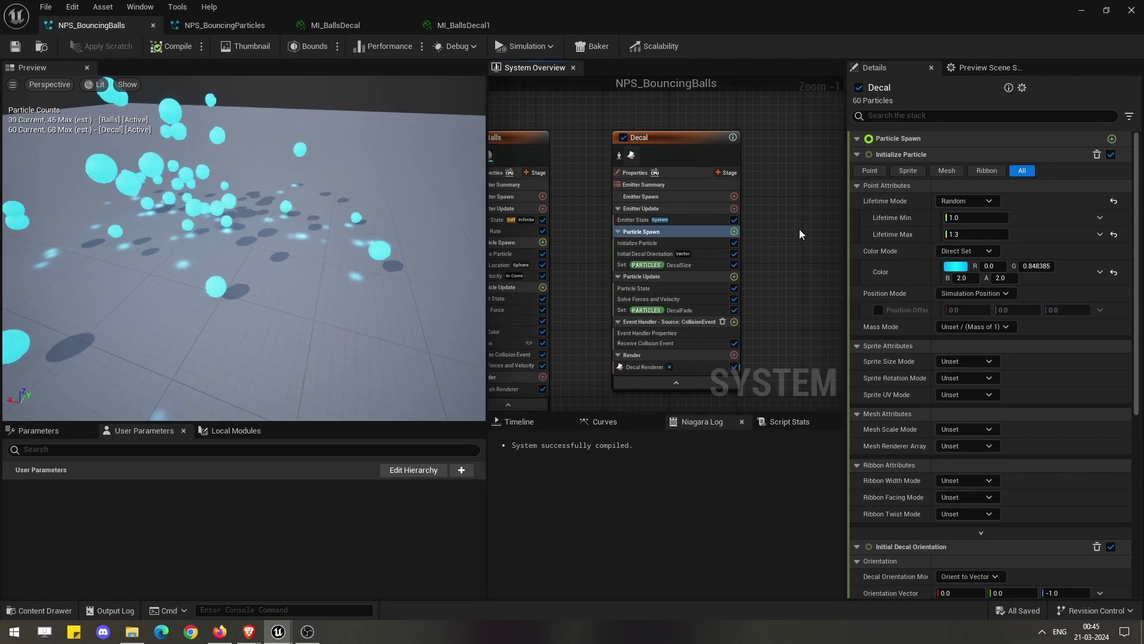
left_click(628, 255)
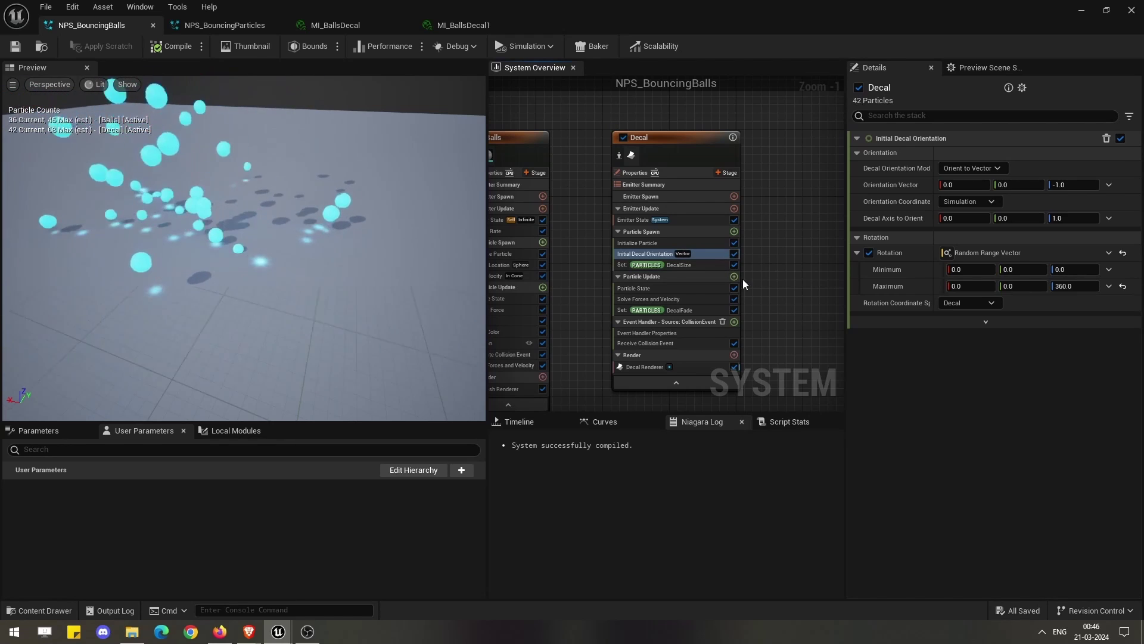
Review the Initialize Particle settings and search the Particle Spawn modules again for decal modules
left_click(673, 244)
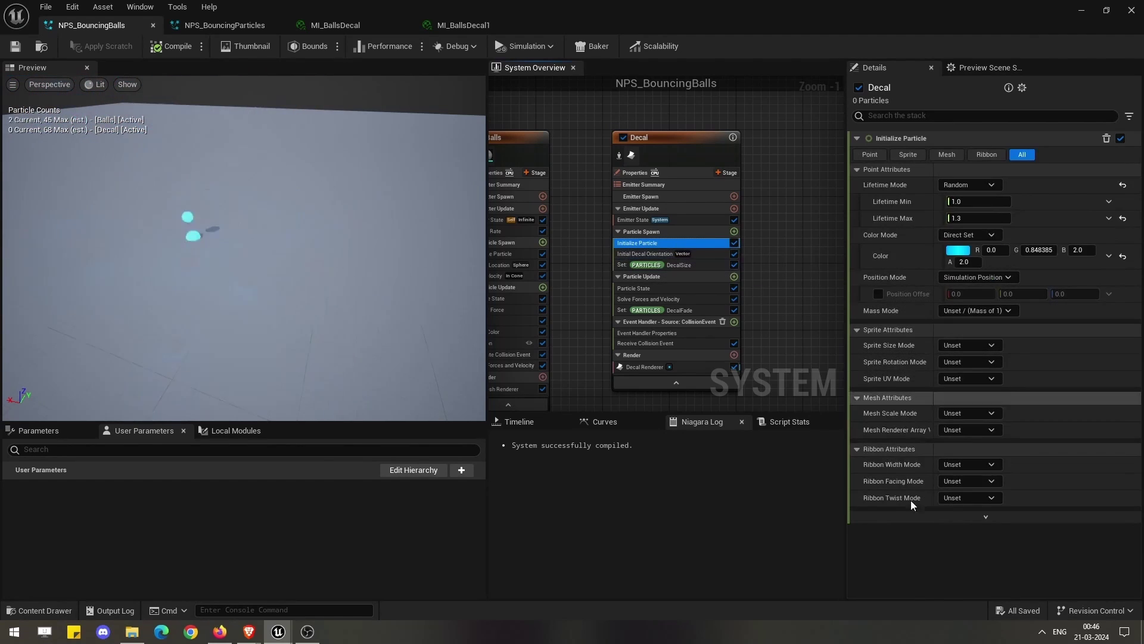
left_click(734, 231)
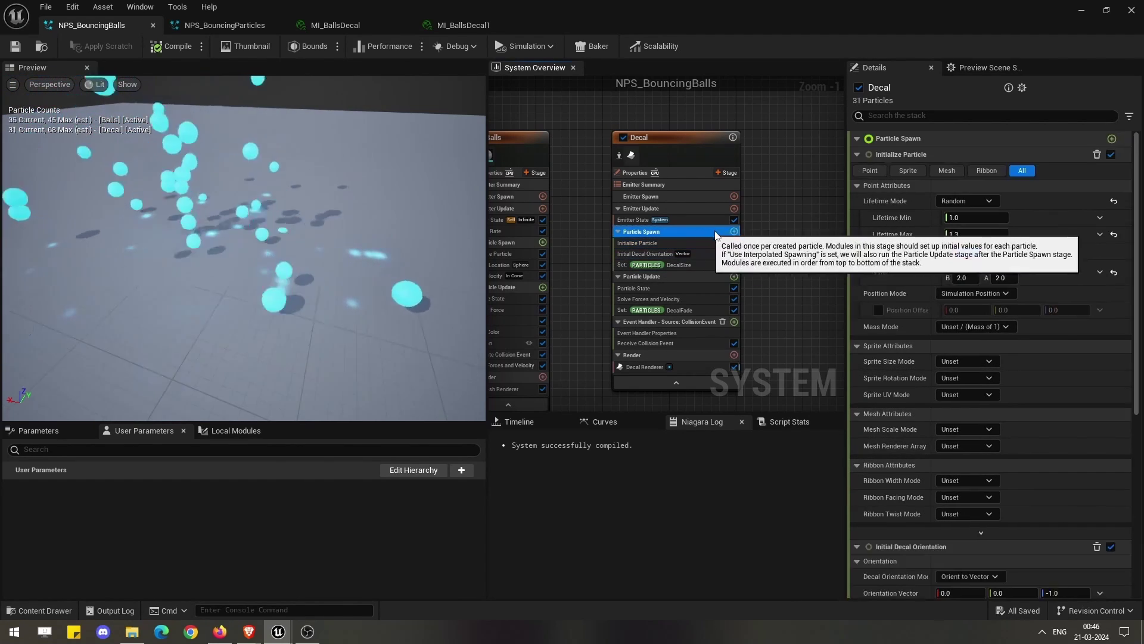
type("decal")
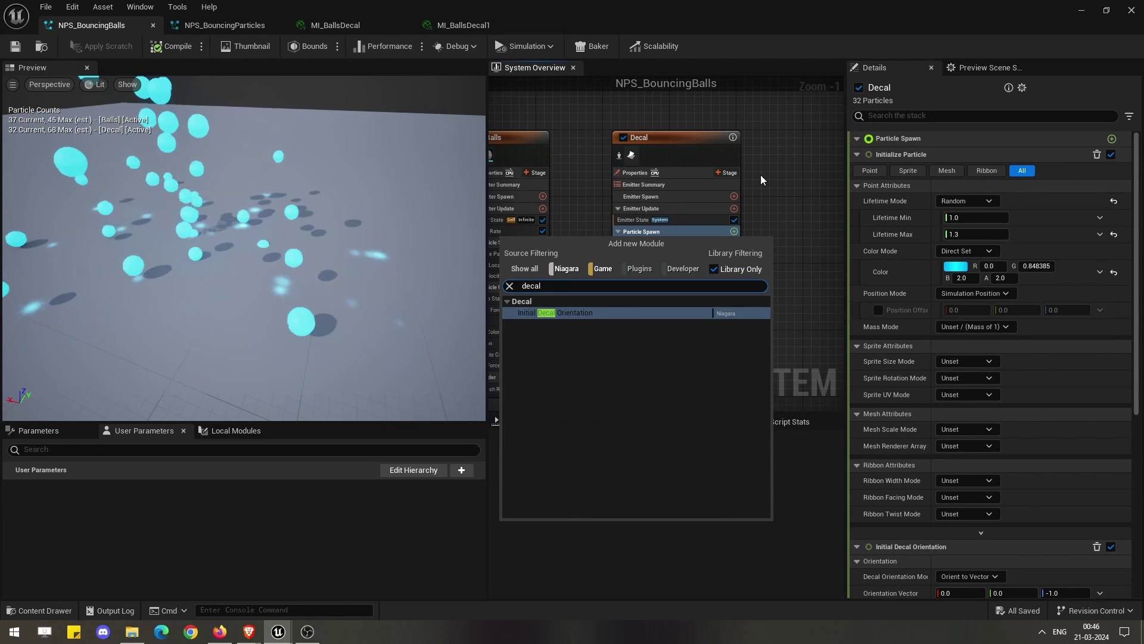
key("Return")
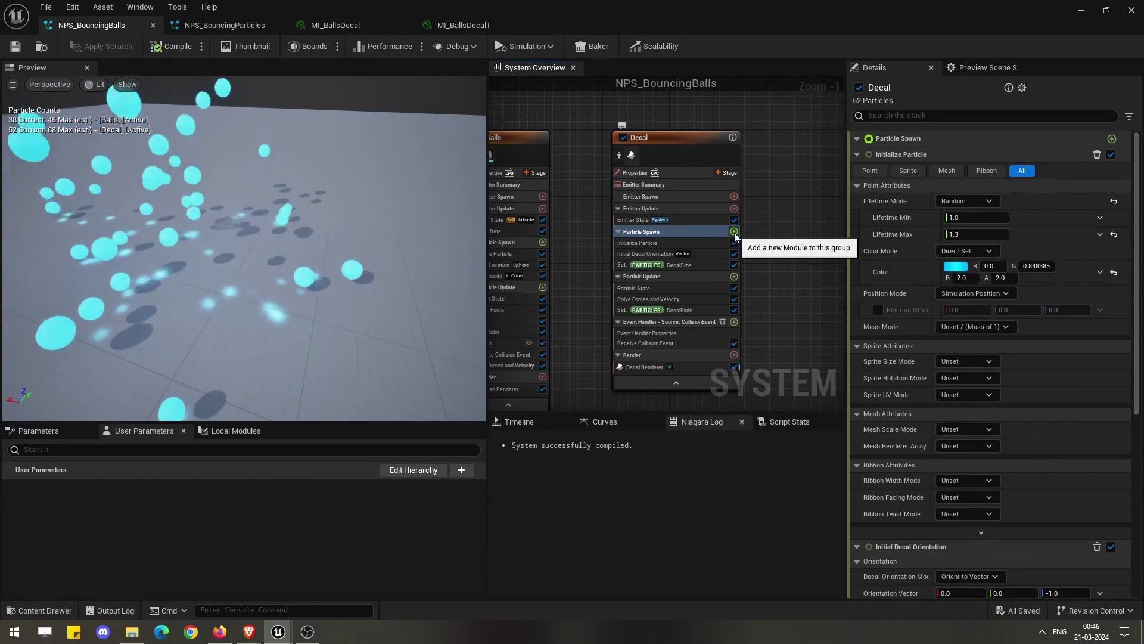
Browse the available Particle Spawn modules for the option to set a new or existing parameter directly, and close the list
left_click(733, 231)
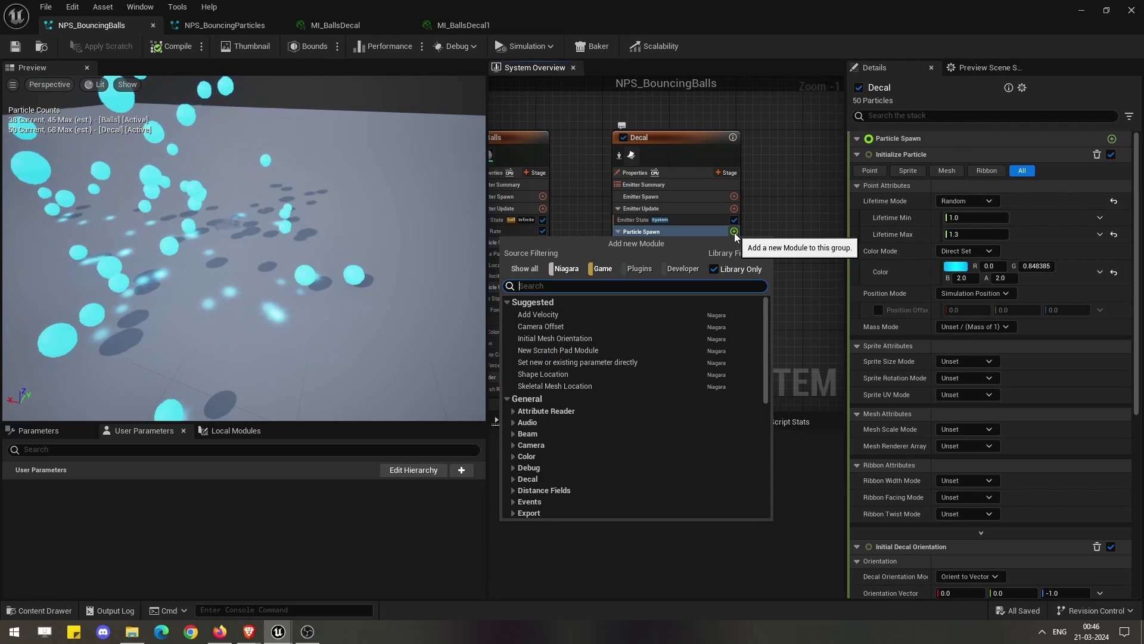
type("cu")
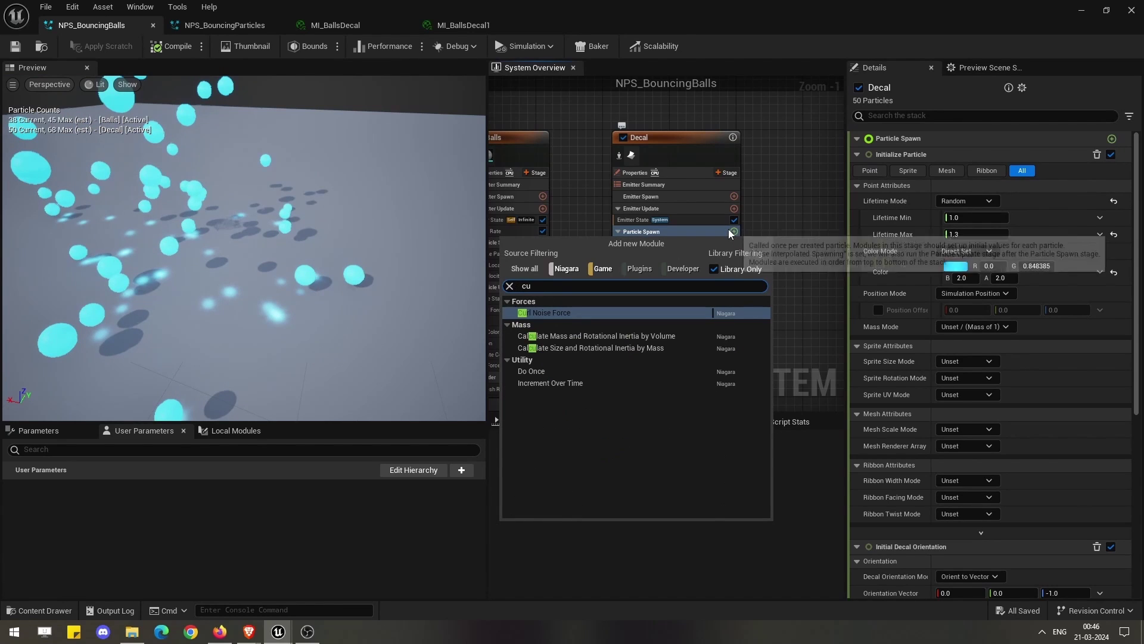
type("s")
key("BackSpace")
key("BackSpace")
key("BackSpace")
key("BackSpace")
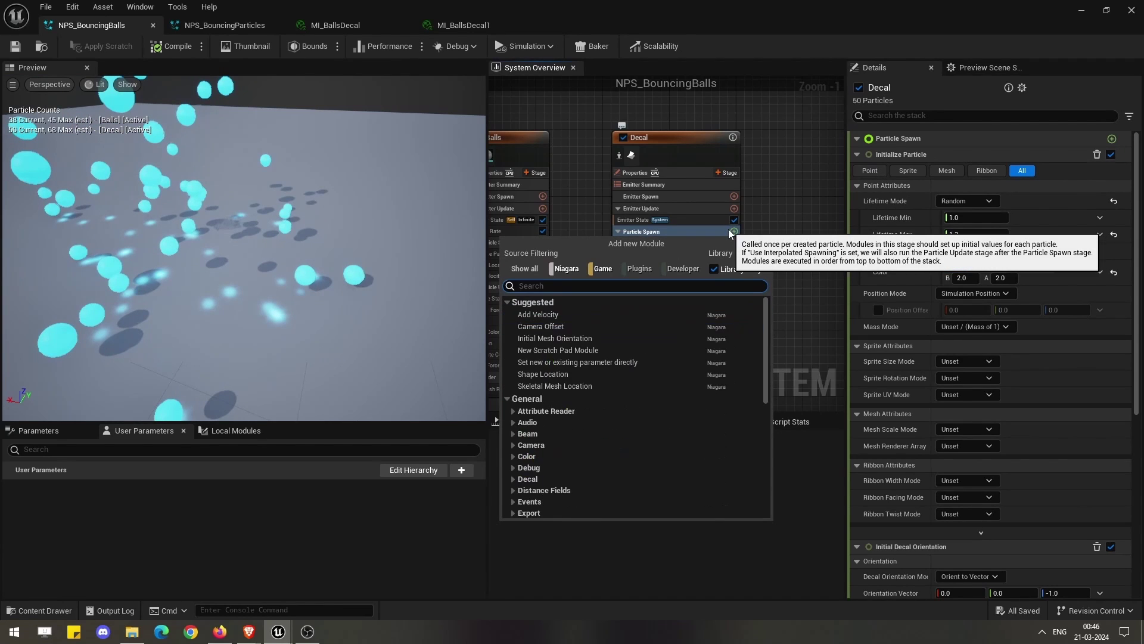
scroll(649, 349, "down", 1)
scroll(643, 357, "down", 10)
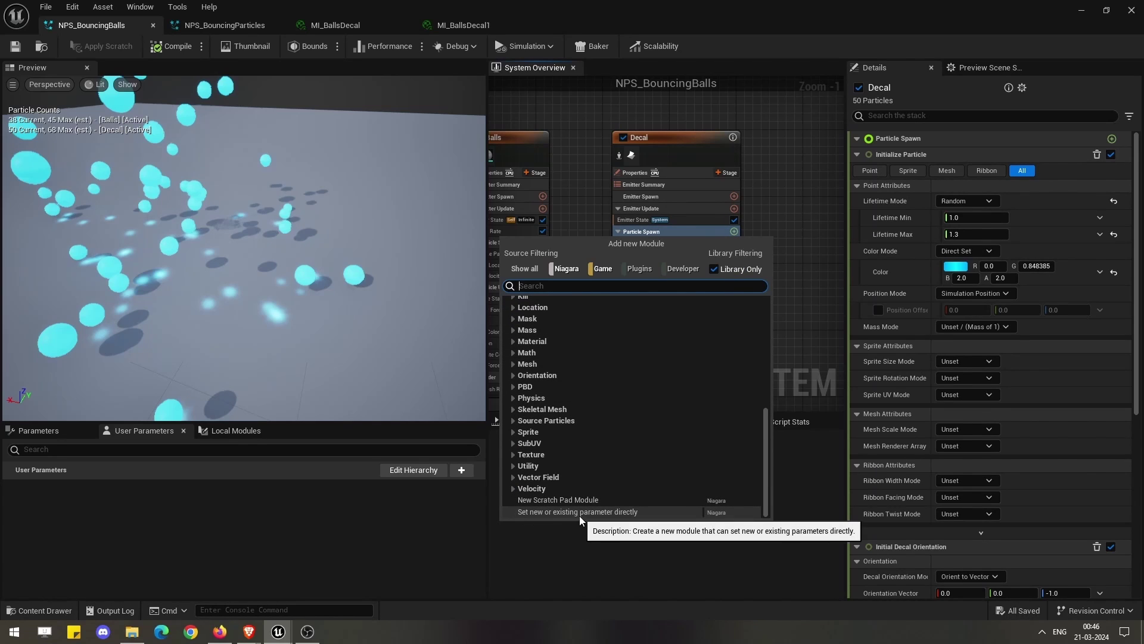
left_click(643, 264)
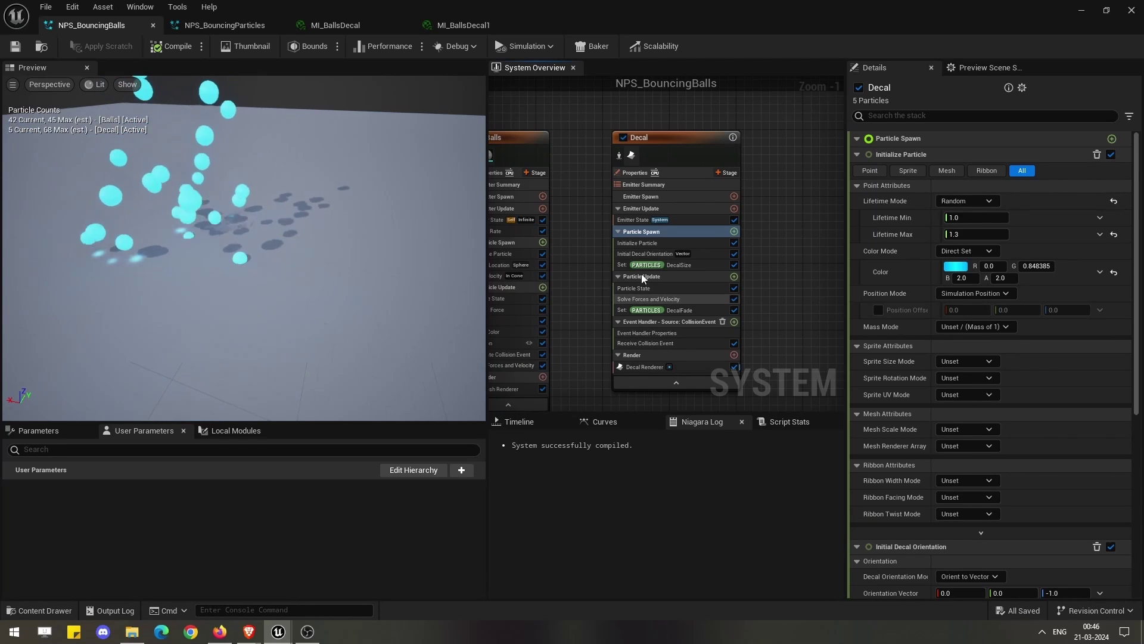
Disable the DecalSize module and add a module that sets a new or existing parameter directly to the Decal emitter's Particle Spawn
left_click(643, 265)
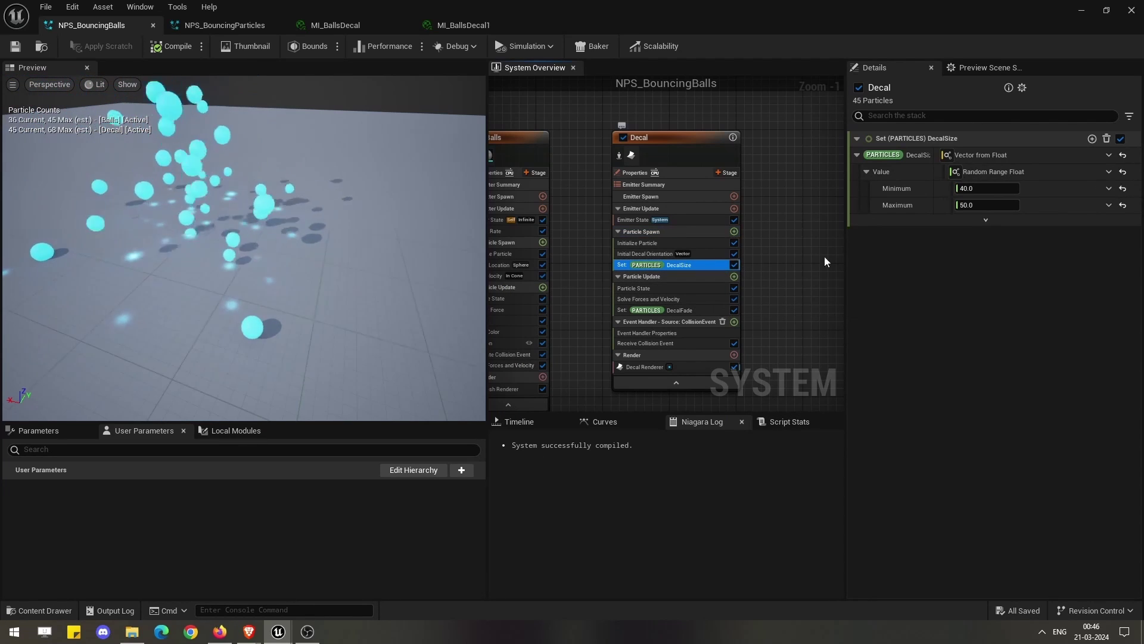
left_click(734, 265)
left_click(734, 231)
scroll(631, 351, "down", 10)
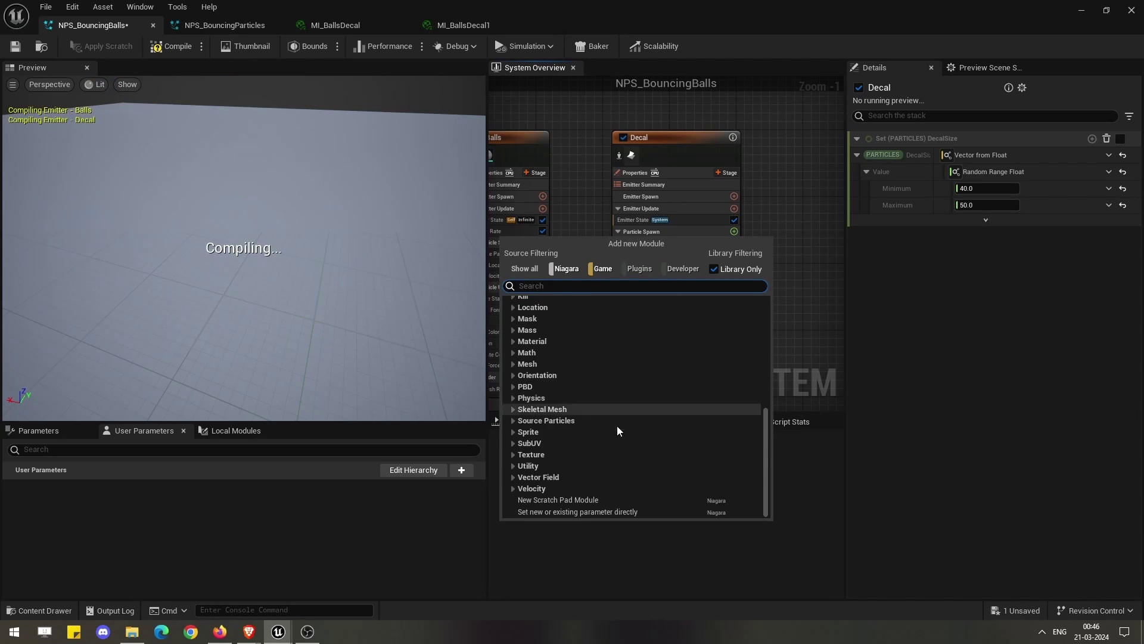
left_click(580, 509)
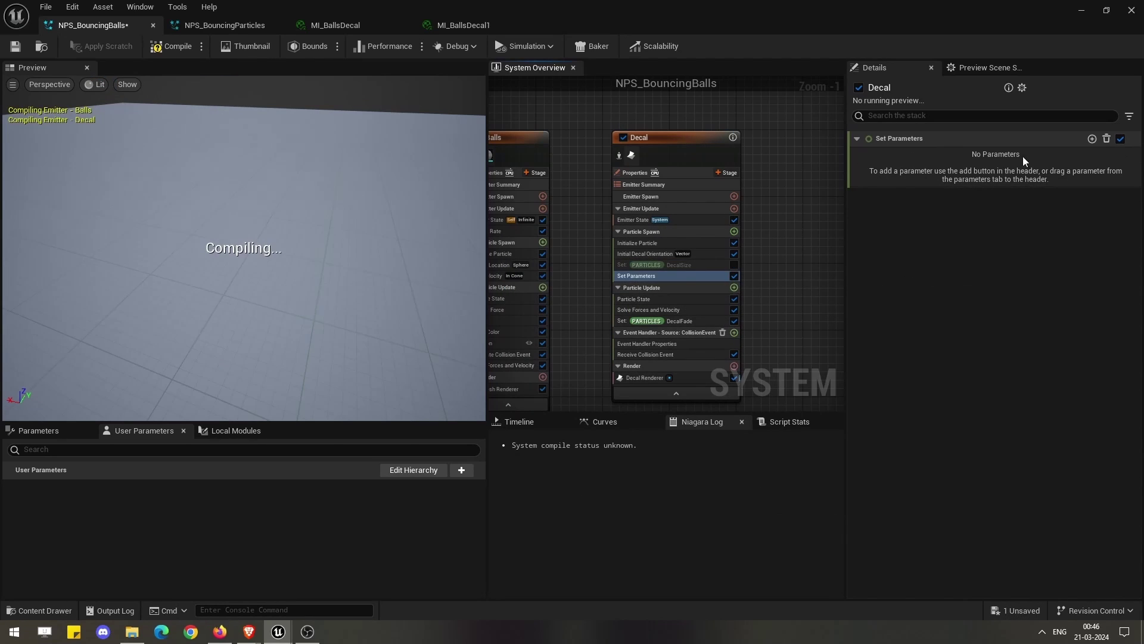
Search the parameters available to the new Set Parameters module for "deca"
left_click(1092, 139)
type("dea")
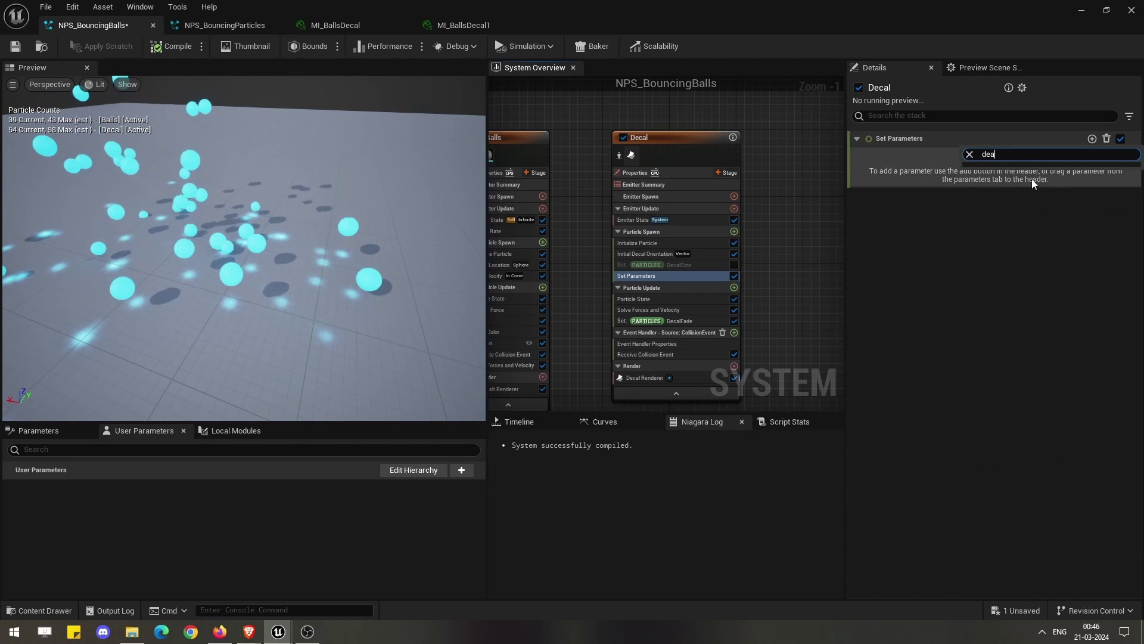
key("BackSpace")
type("ca")
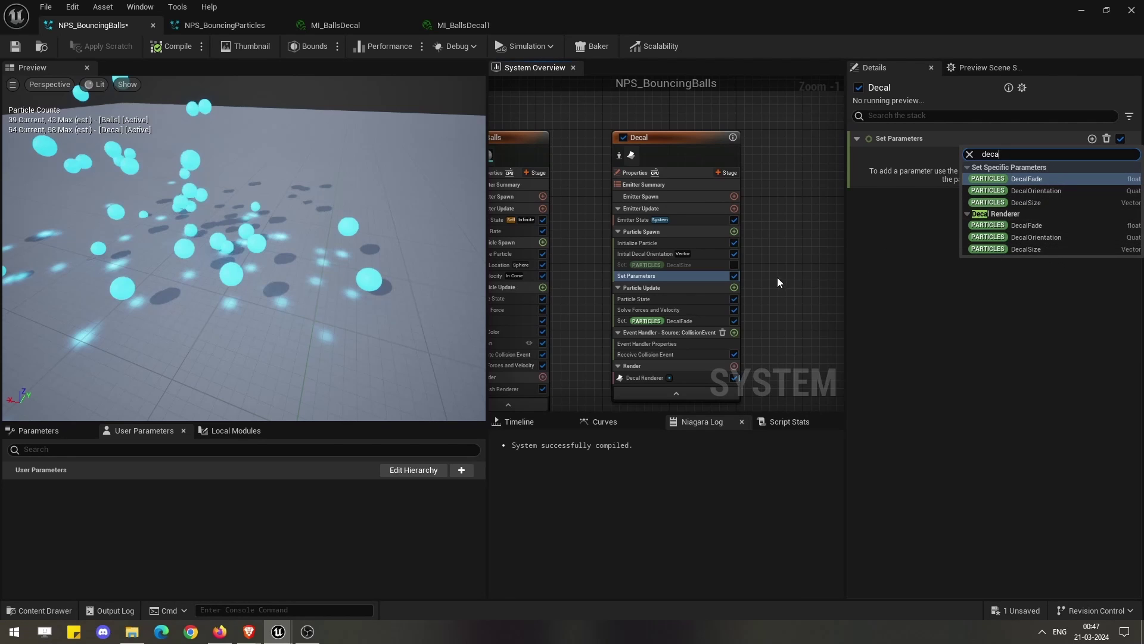
Re-enable the DecalSize module and review the Decal emitter's Particle Spawn settings
left_click(694, 266)
left_click(734, 265)
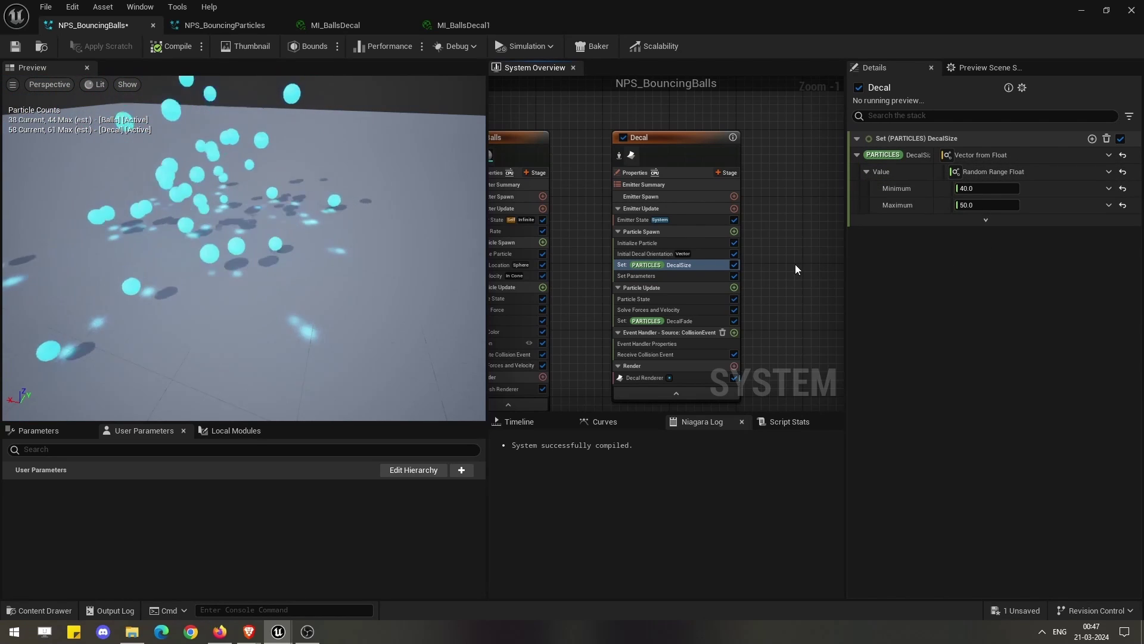
left_click(686, 252)
left_click(704, 267)
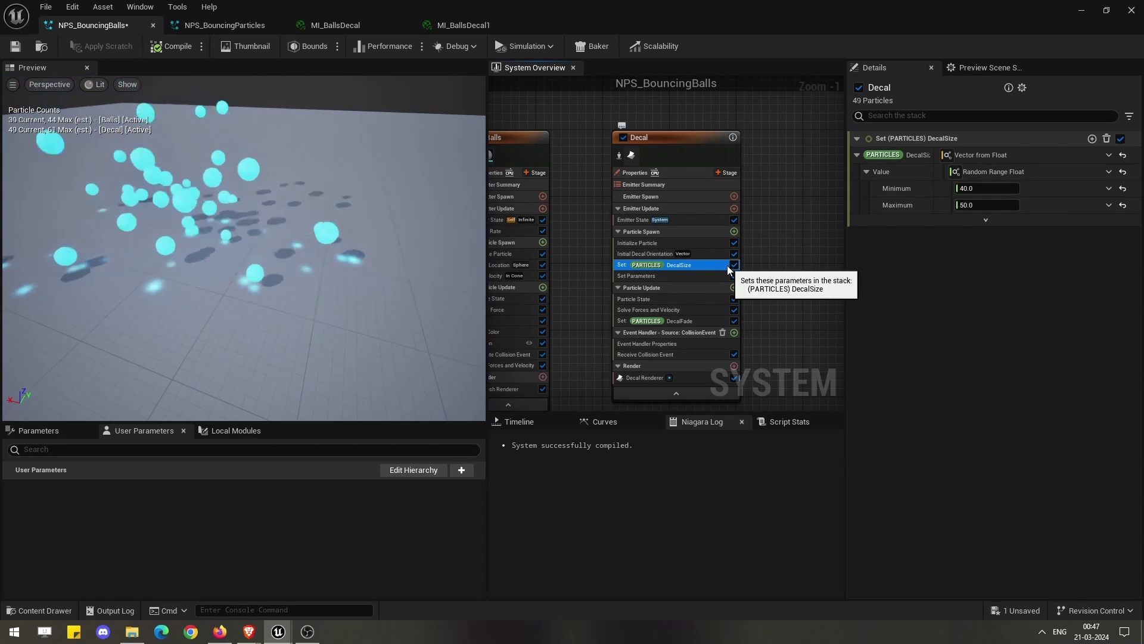
left_click(705, 243)
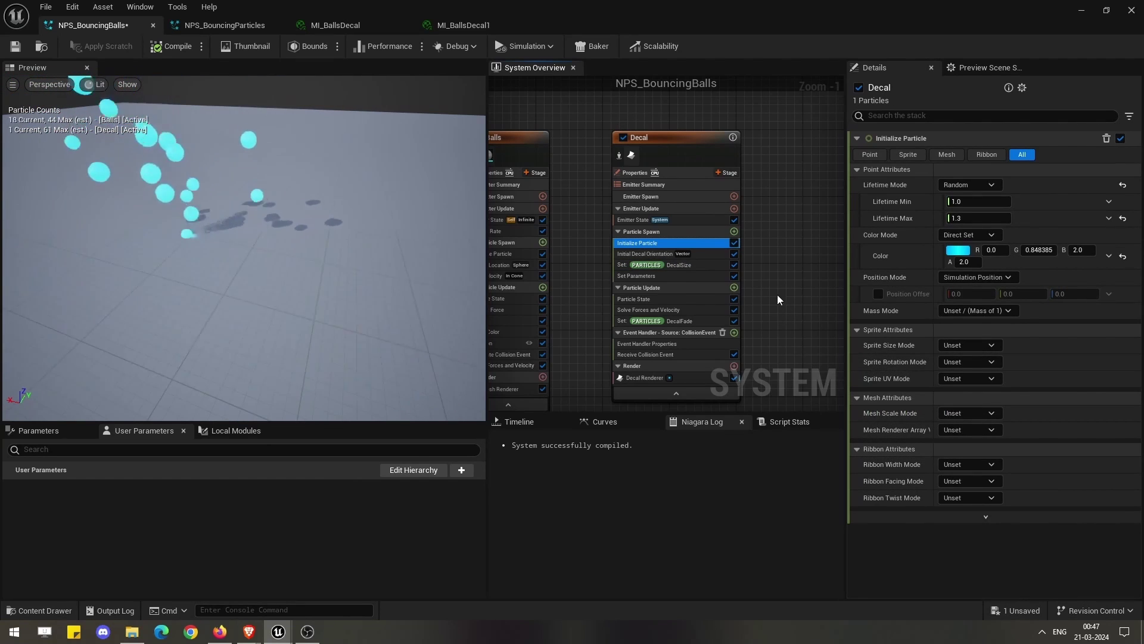
Examine the Decal emitter's Particle Update group and its DecalFade module
right_click_drag(776, 289, 763, 250)
left_click(694, 256)
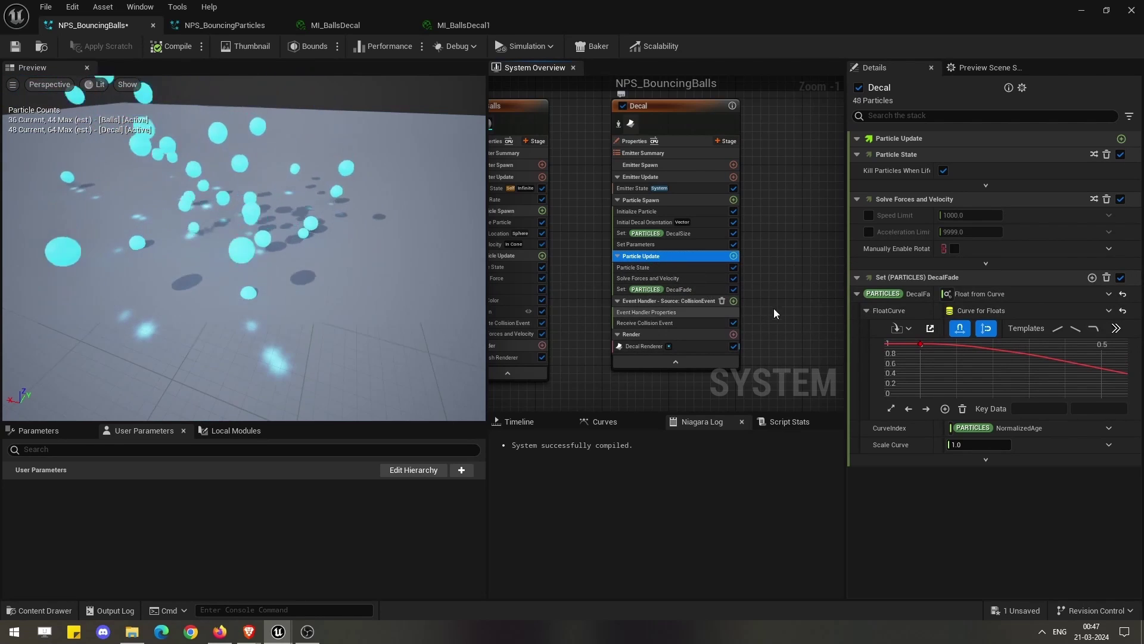
right_click_drag(782, 303, 830, 301)
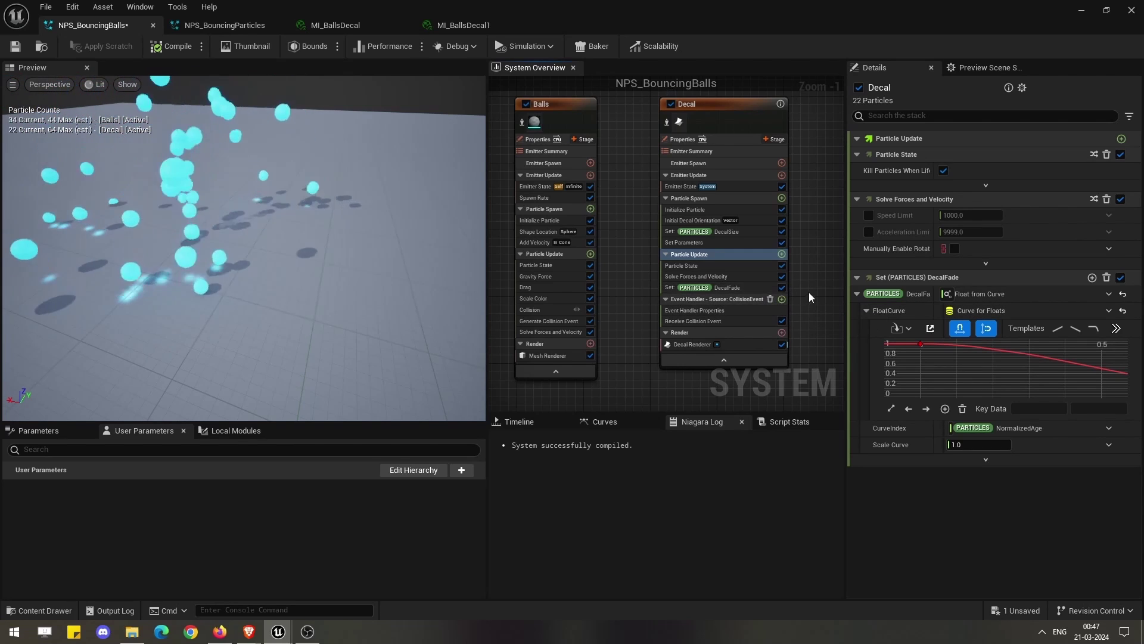
right_click_drag(810, 289, 763, 291)
left_click(711, 288)
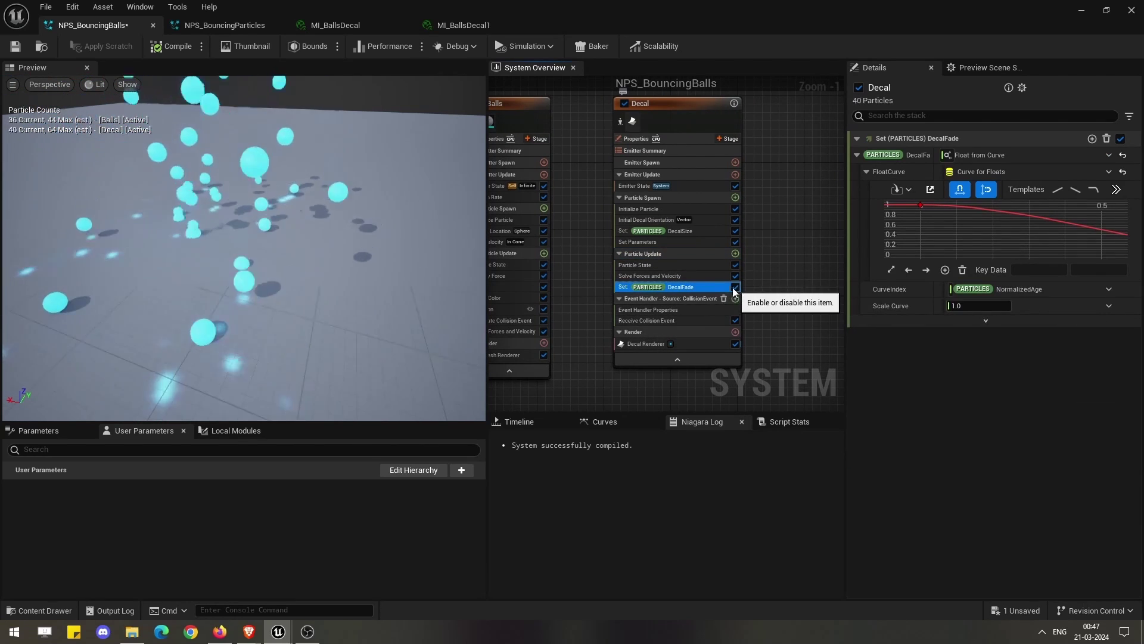
Browse the available Particle Update modules for the option to set a parameter directly, and close the list
left_click(735, 253)
scroll(596, 501, "down", 5)
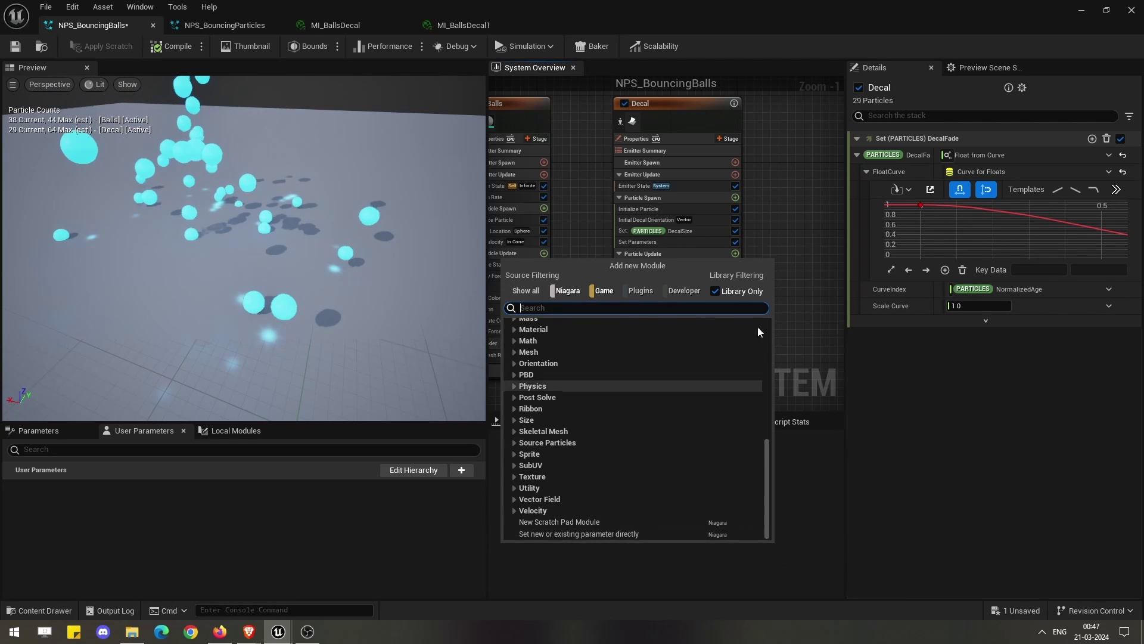
left_click(719, 255)
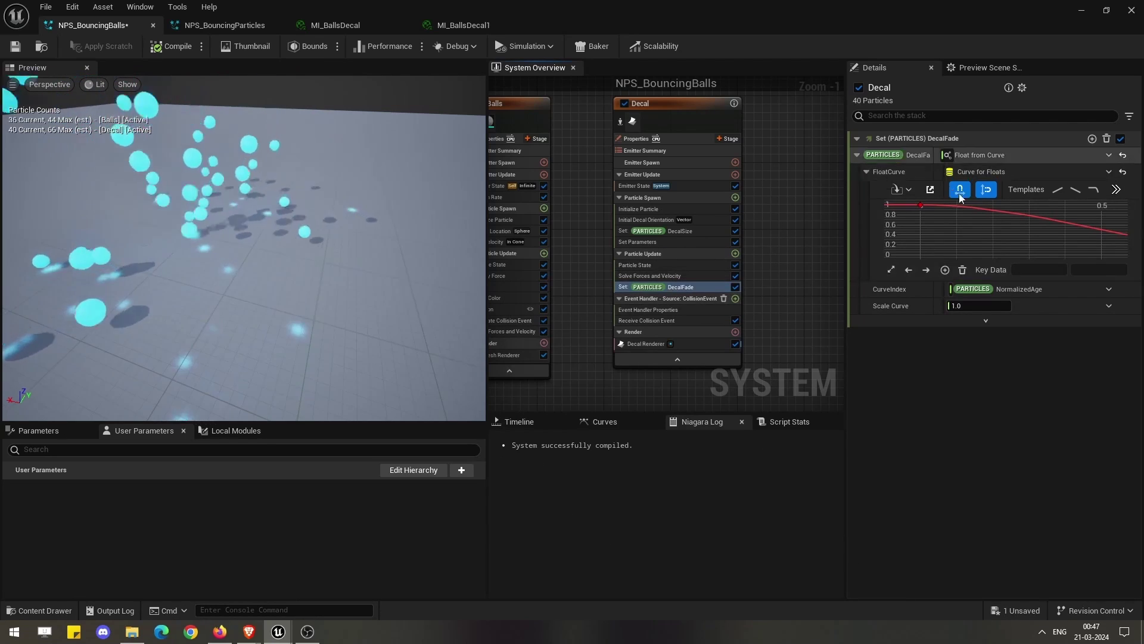
Fit the DecalFade float curve to its graph to view the complete fade
left_click(894, 268)
left_click(893, 269)
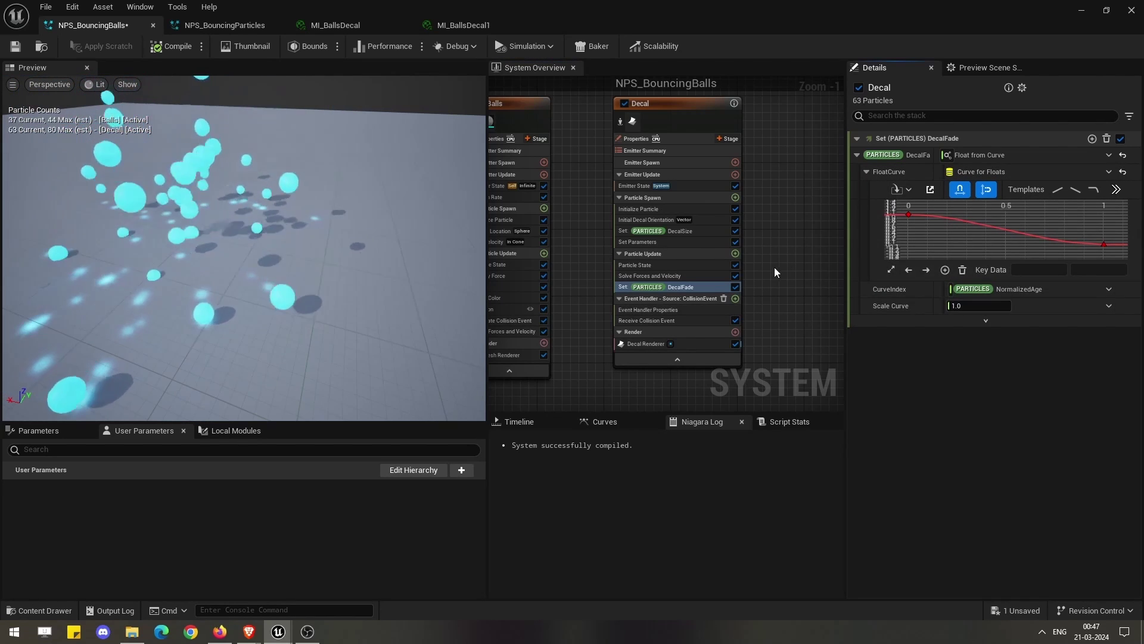
Review the Decal Renderer's material, and open the material instance MI_BallsDecal1 and its parent MM_ParticleDecal
scroll(739, 307, "down", 2)
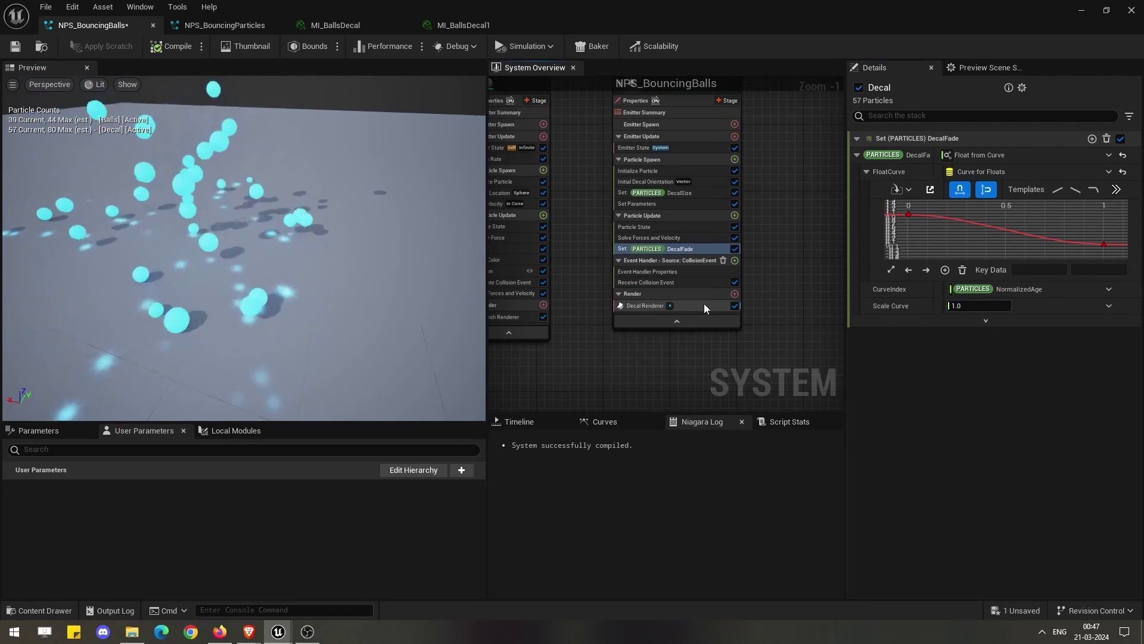
left_click(703, 305)
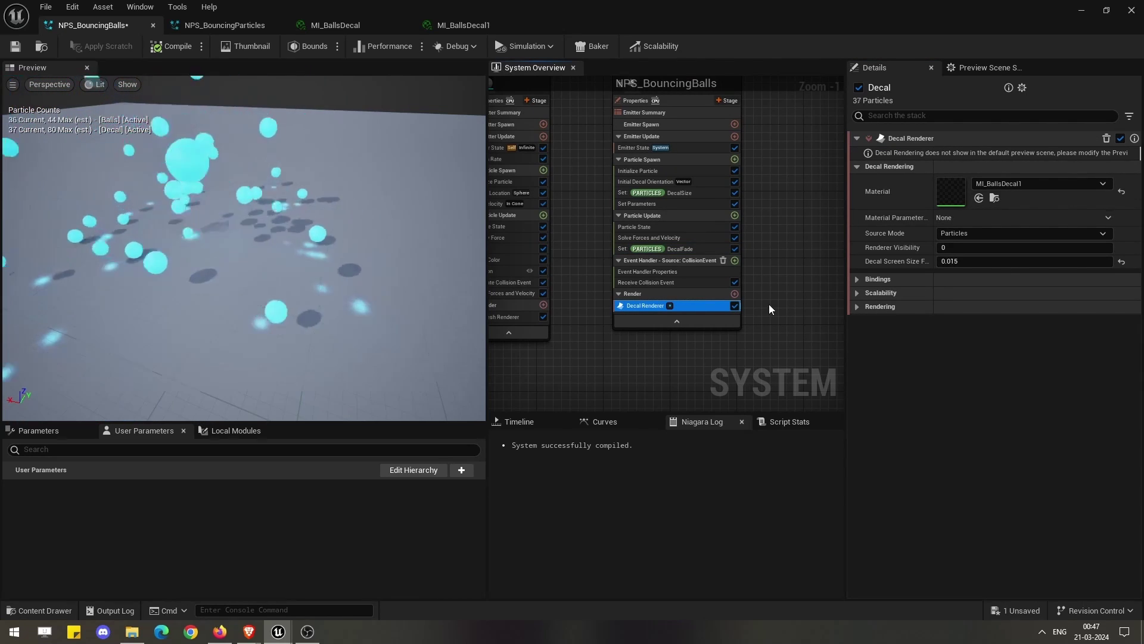
left_click(459, 25)
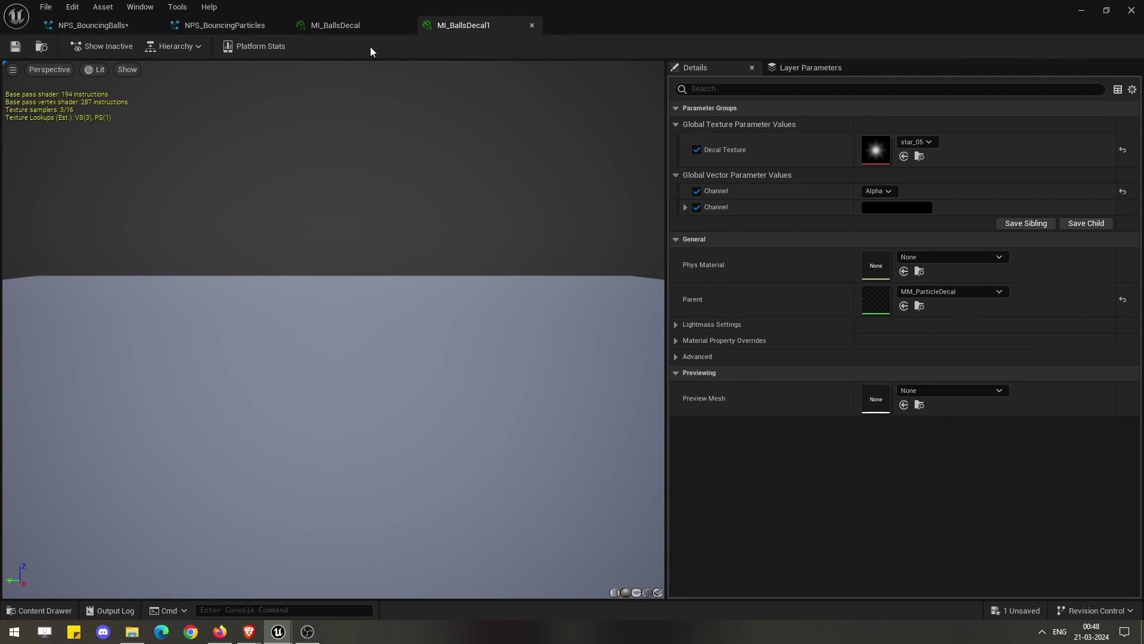
double_click(875, 299)
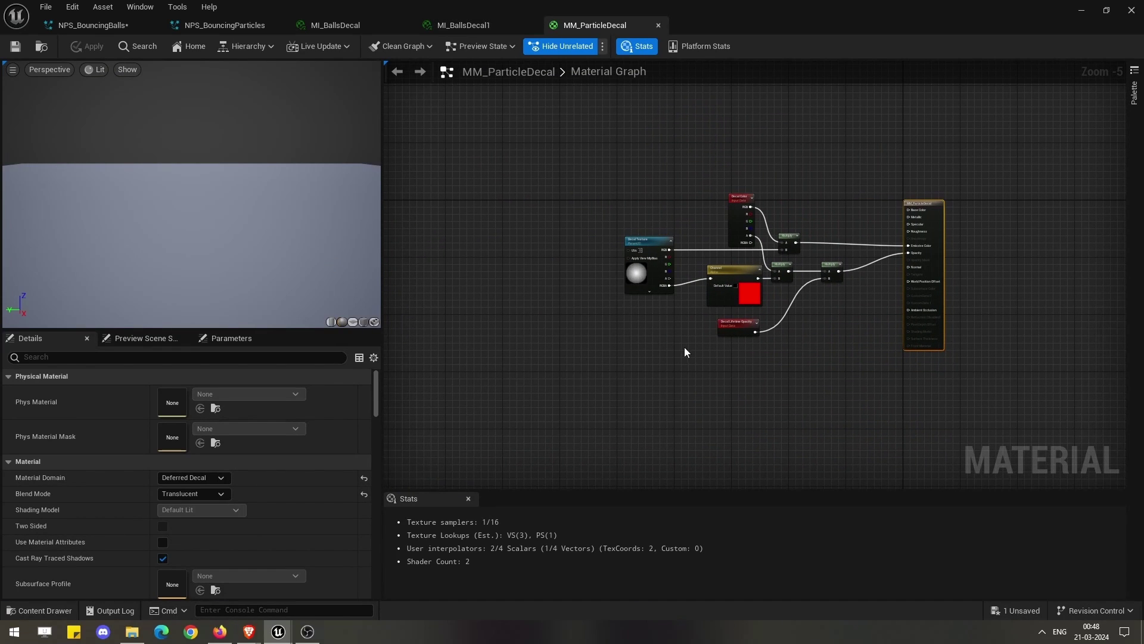
Add a Particle Color node in the empty area below the existing nodes of the MM_ParticleDecal graph
right_click_drag(681, 343, 682, 254)
right_click(635, 326)
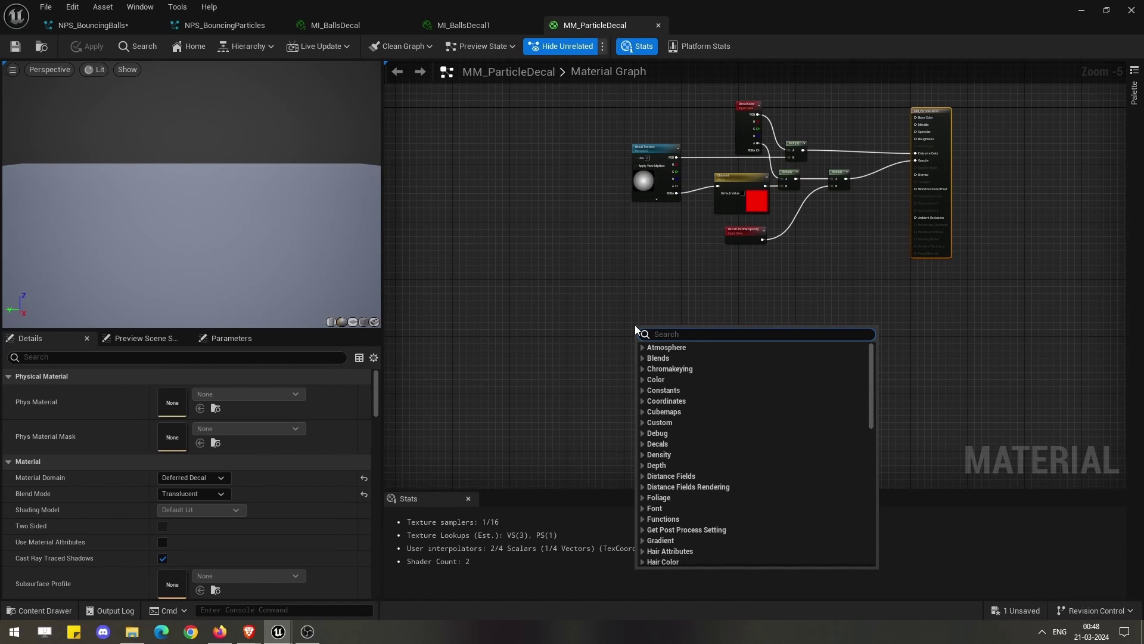
type("colo")
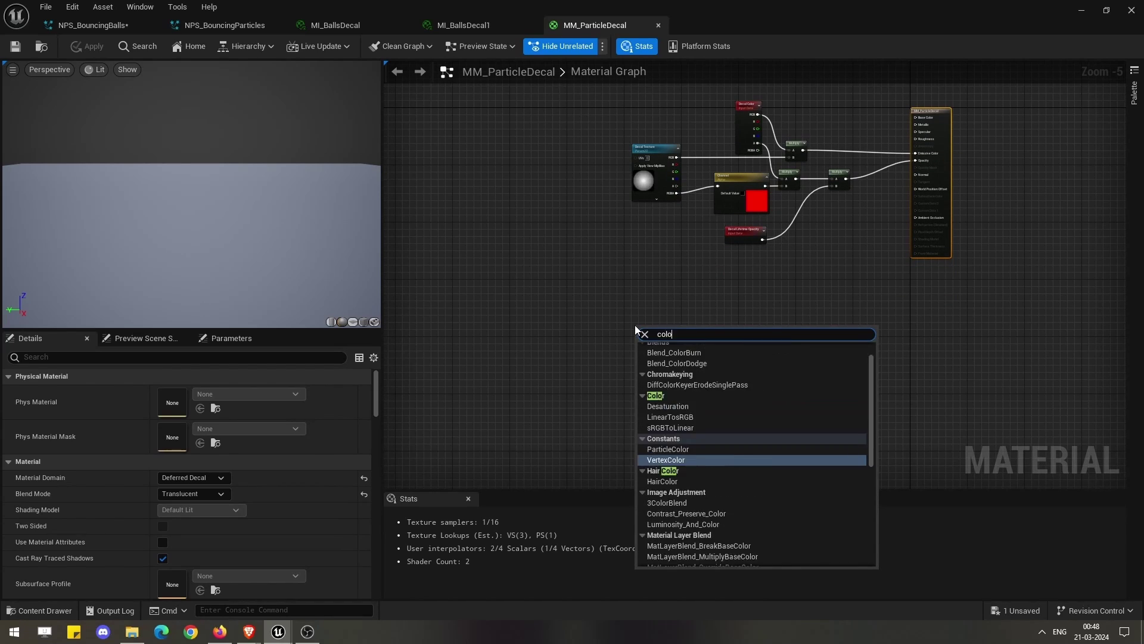
type("r")
key("Up")
key("Return")
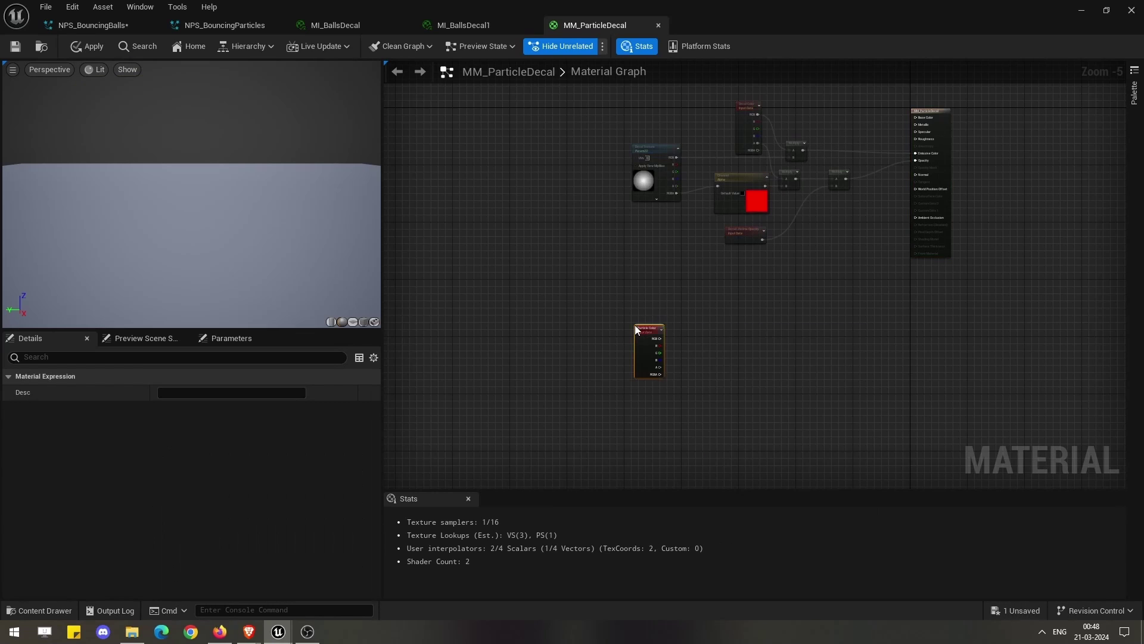
scroll(665, 357, "up", 5)
scroll(665, 356, "down", 4)
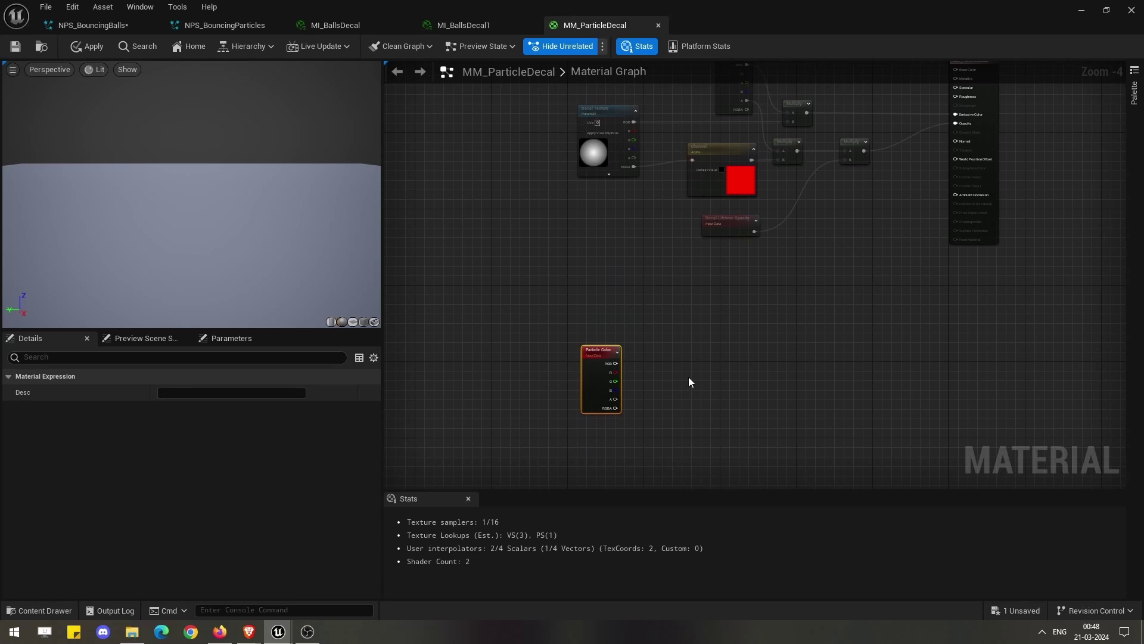
Delete the unconnected Particle Color node from the material graph
left_click(661, 355)
key("Home")
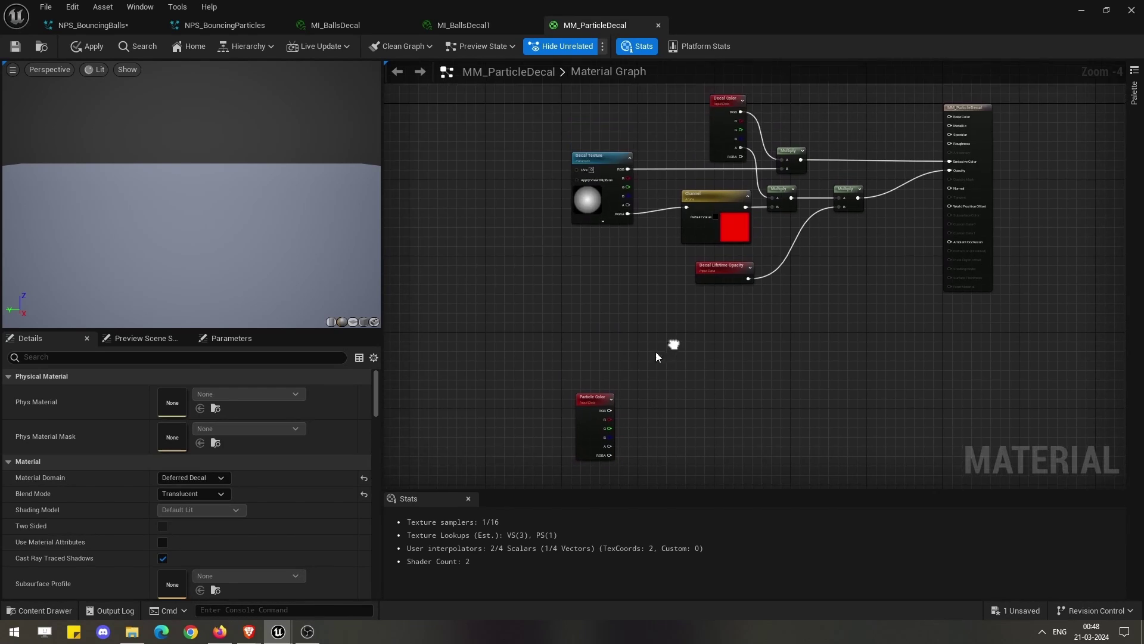
left_click_drag(554, 393, 663, 465)
key("Delete")
key("Home")
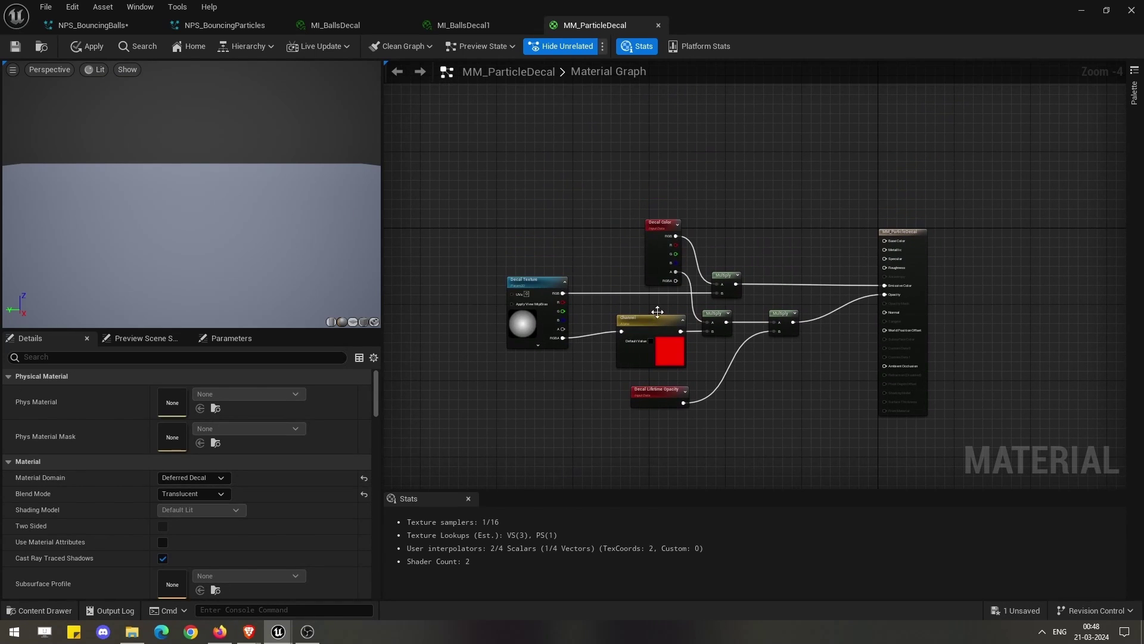
Examine the Decal Color node and trace its RGB and A outputs to the Multiply nodes
scroll(655, 312, "up", 4)
right_click_drag(764, 185, 767, 229)
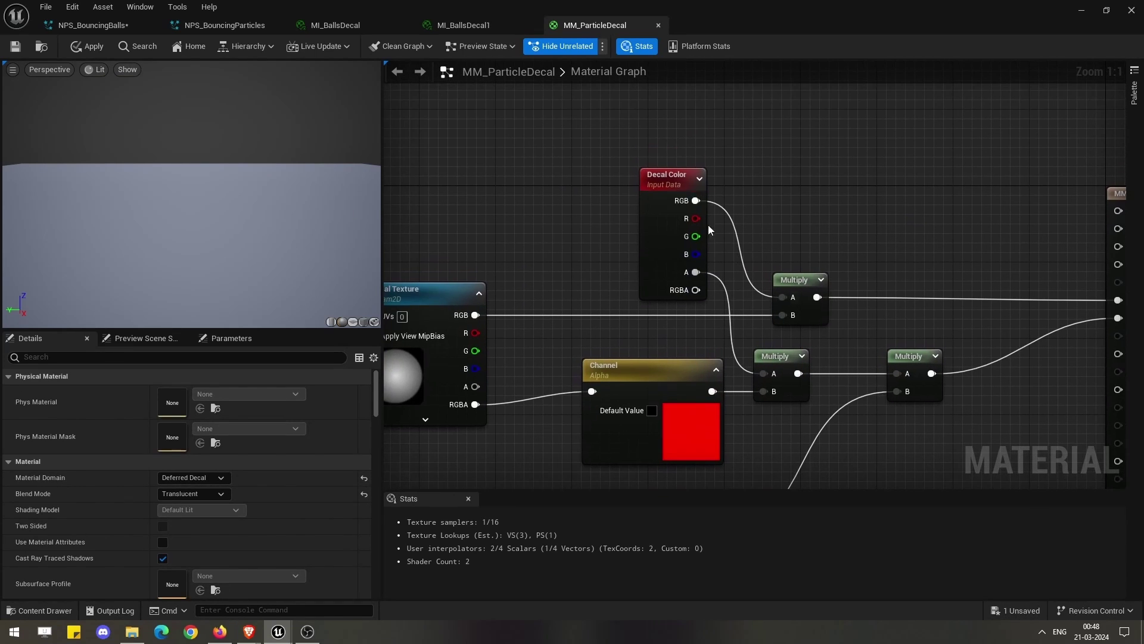
left_click(662, 178)
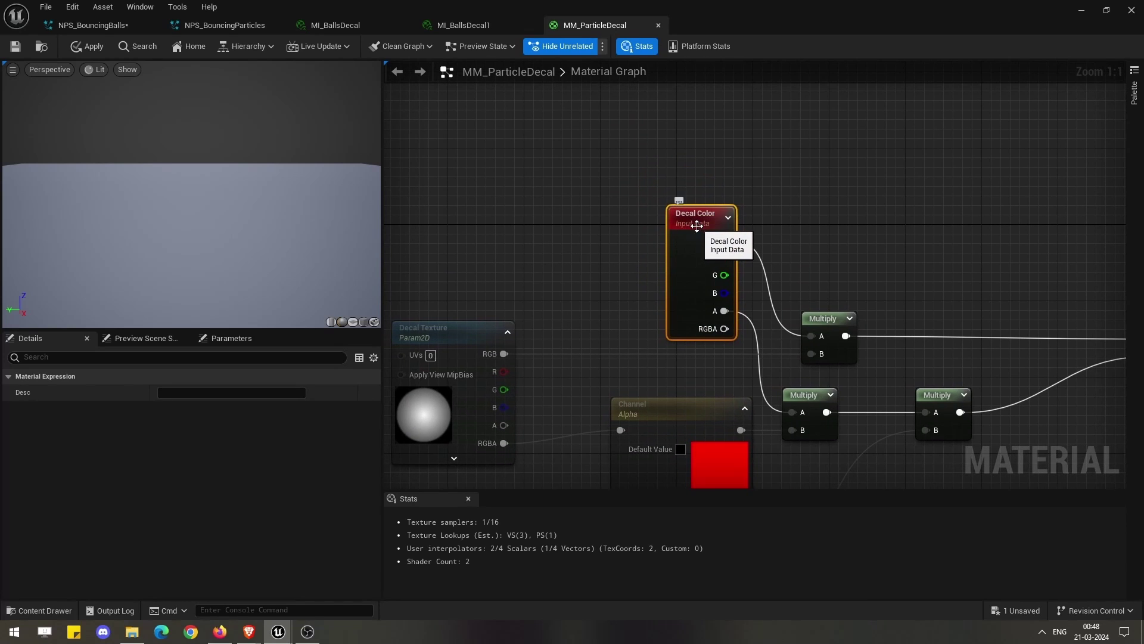
right_click_drag(844, 247, 716, 155)
right_click_drag(629, 202, 851, 198)
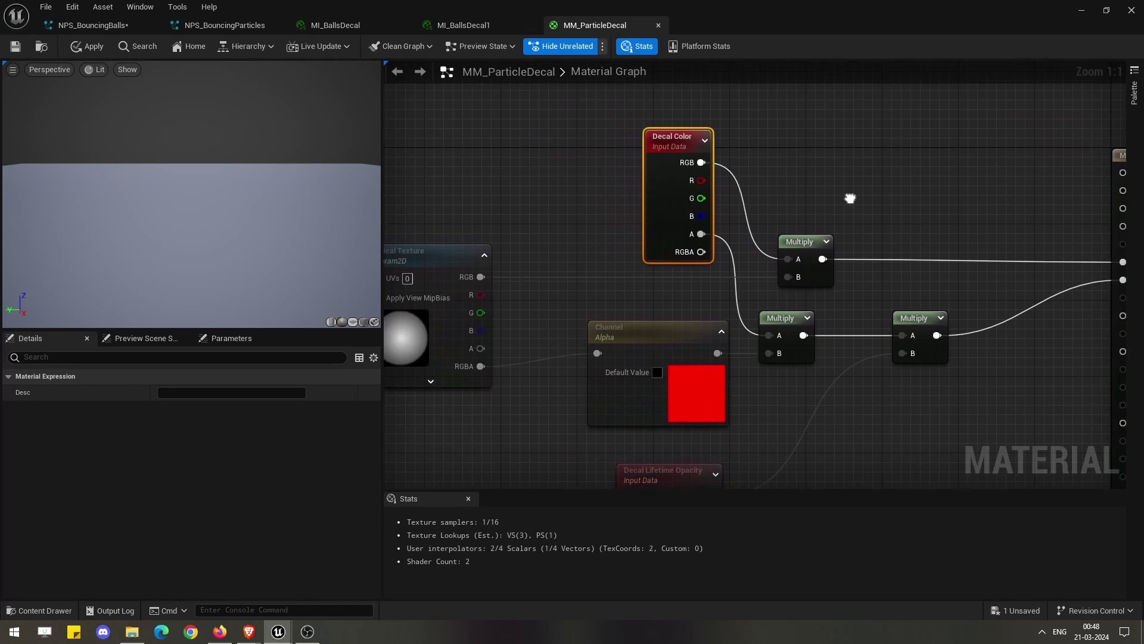
Examine the Decal Lifetime Opacity node and its path through the last Multiply into the material's Opacity
scroll(809, 418, "down", 1)
right_click_drag(572, 326, 442, 239)
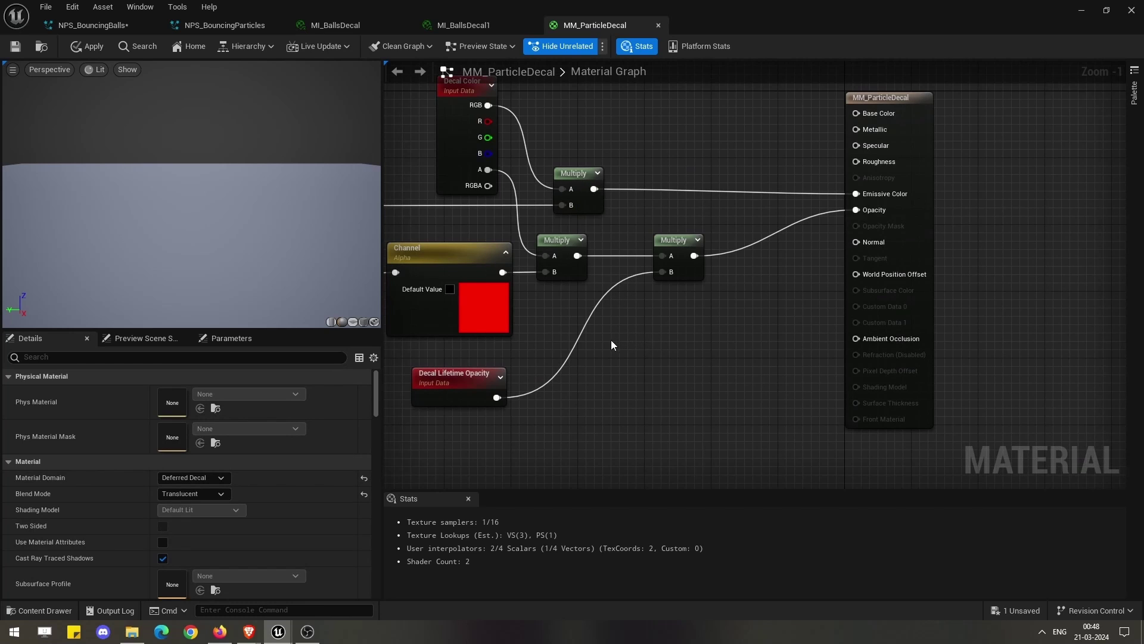
right_click_drag(621, 355, 860, 362)
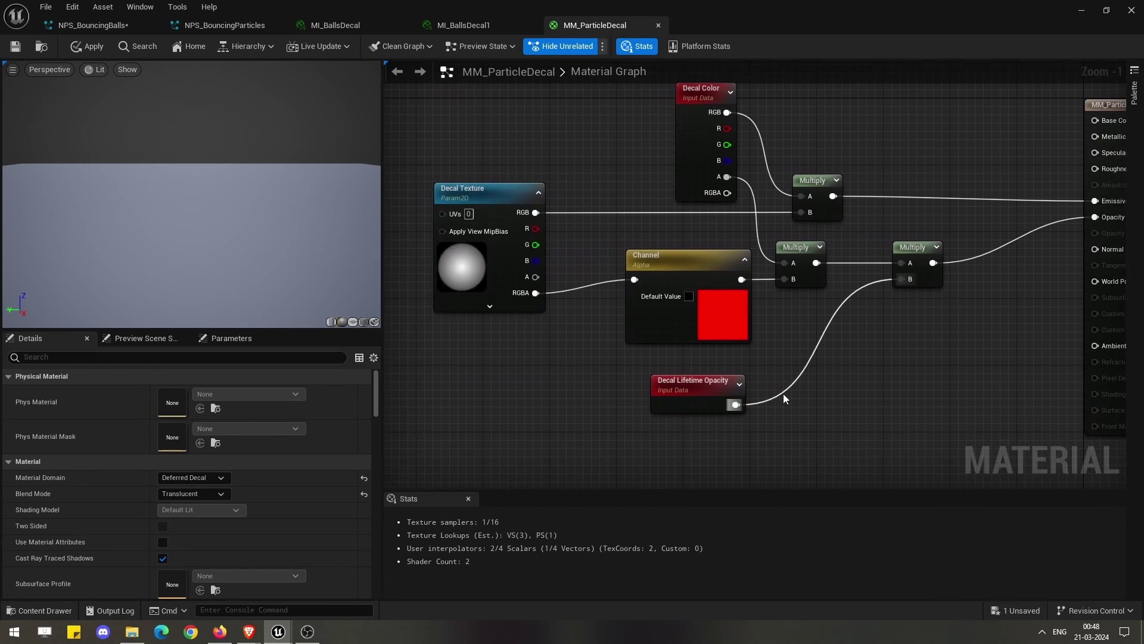
left_click(685, 397)
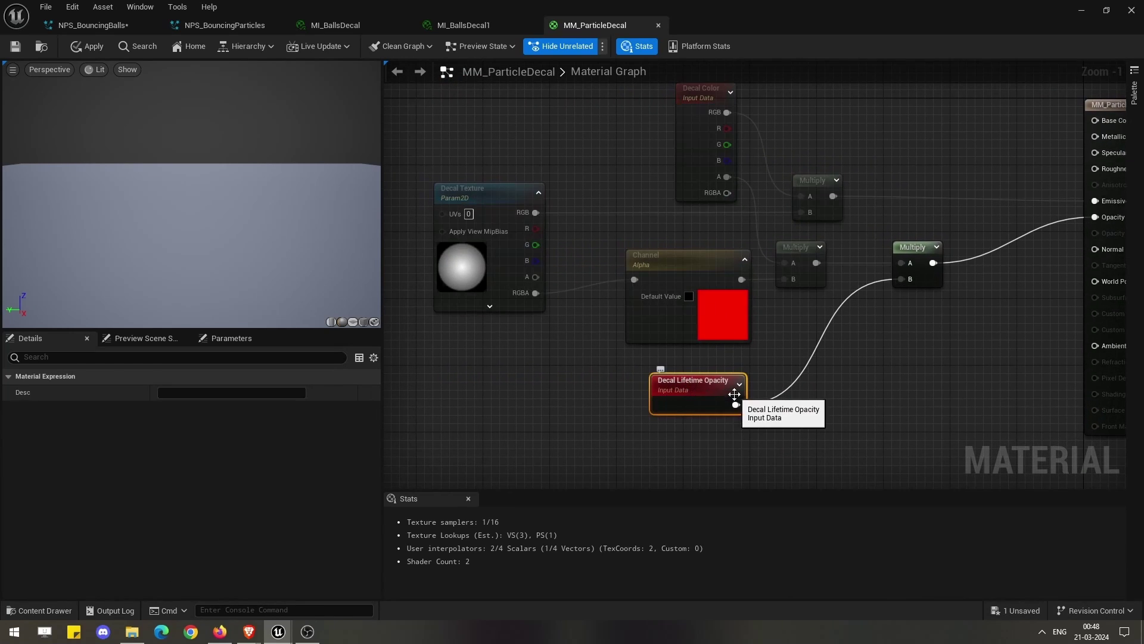
left_click(949, 335)
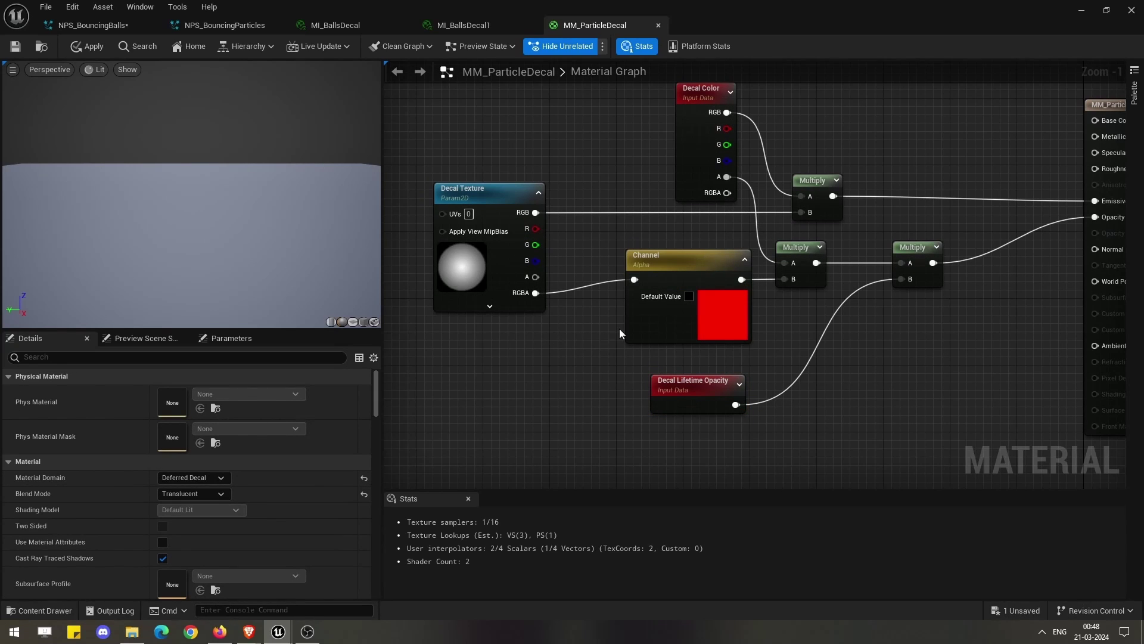
Review the complete node network from Decal Texture through the Channel mask to the final Multiply nodes
right_click_drag(922, 352, 897, 369)
left_click_drag(424, 128, 949, 450)
left_click(932, 428)
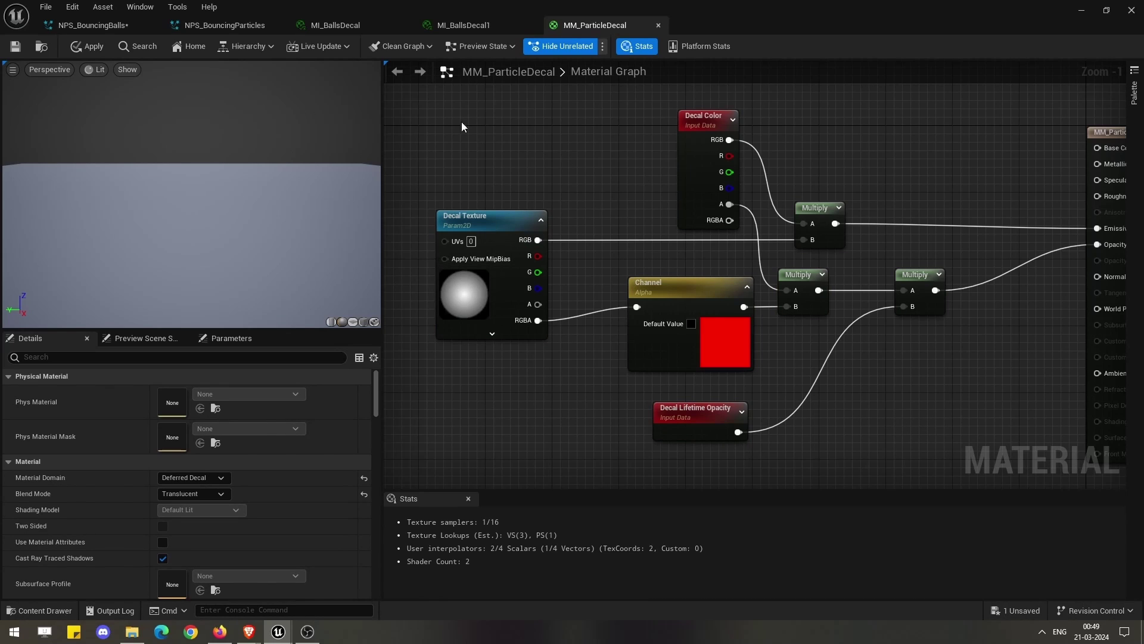
left_click_drag(448, 121, 924, 411)
left_click(632, 148)
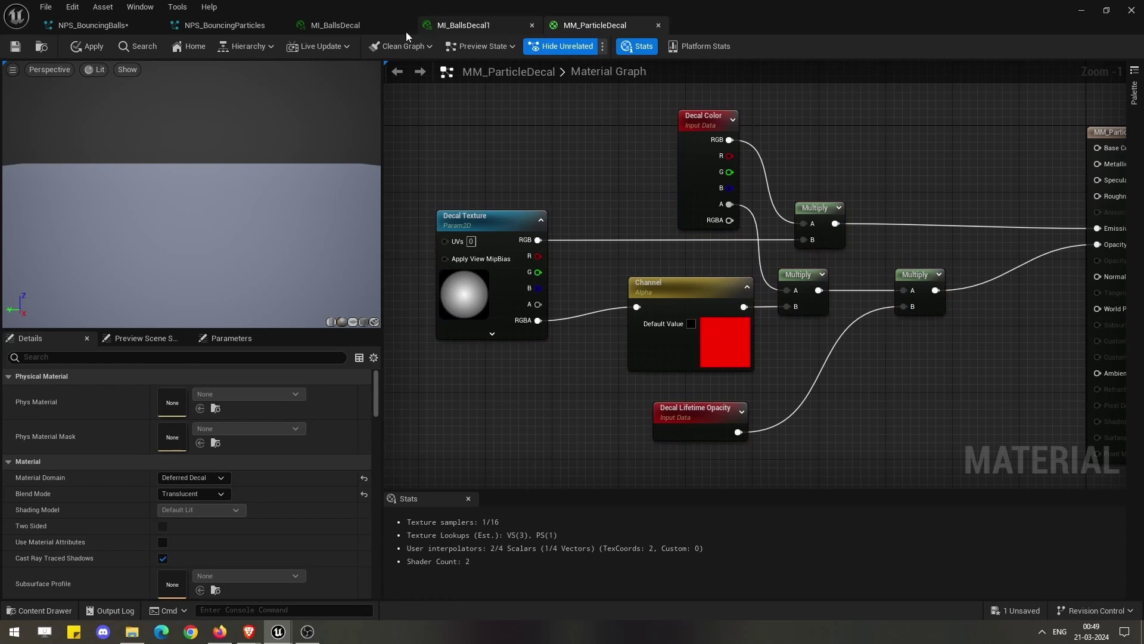
Return to the NPS_BouncingBalls system and view its balls and decals in the preview
left_click(468, 26)
left_click(207, 27)
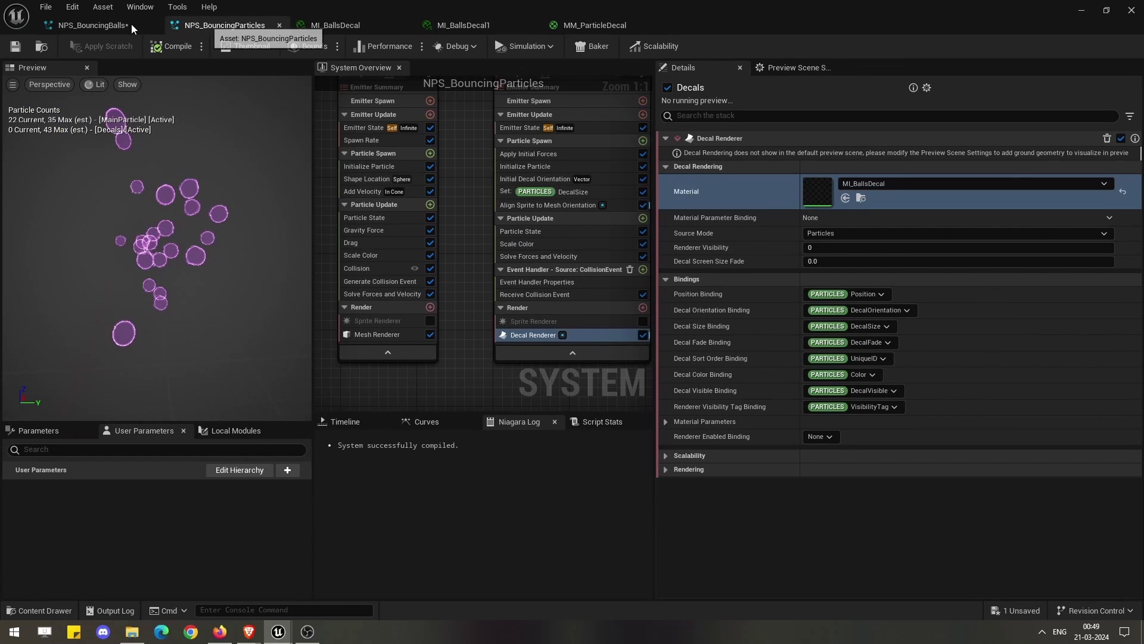
left_click(98, 28)
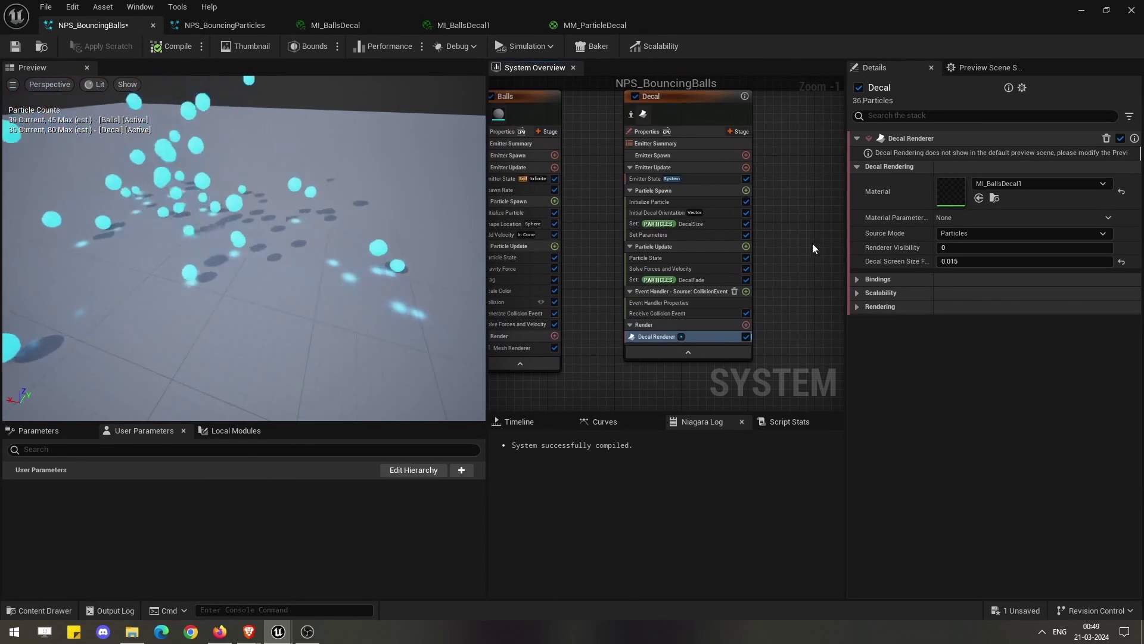
scroll(358, 258, "down", 5)
left_click_drag(357, 257, 321, 244)
Move the Niagara editor window aside to compare both bouncing effects in the level viewport
left_click_drag(649, 7, 383, 430)
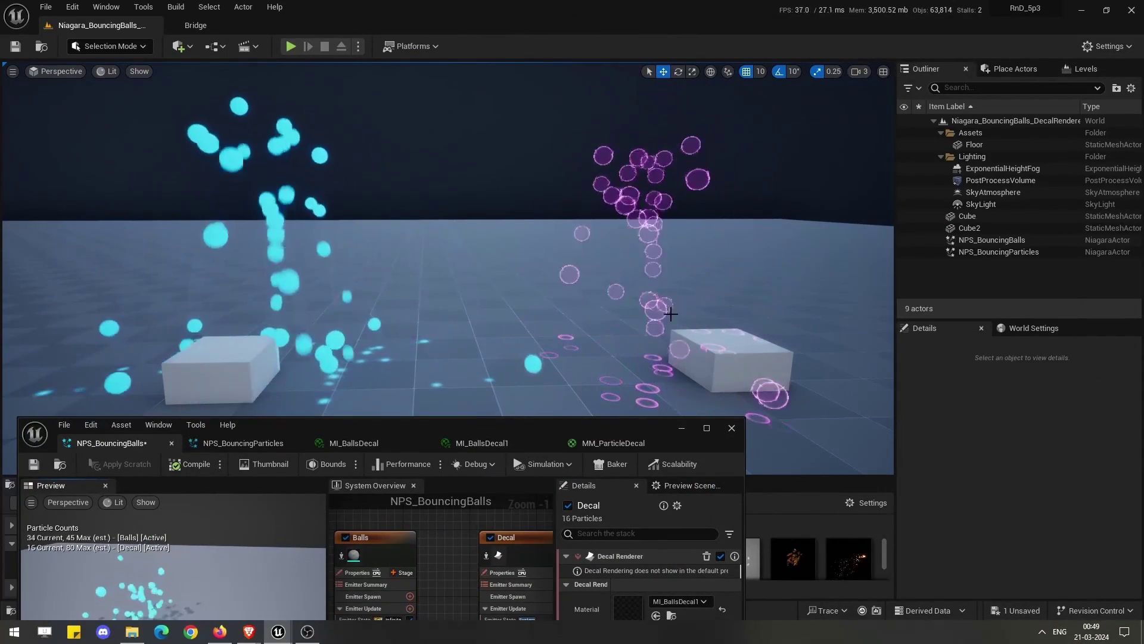
left_click_drag(623, 422, 1066, 97)
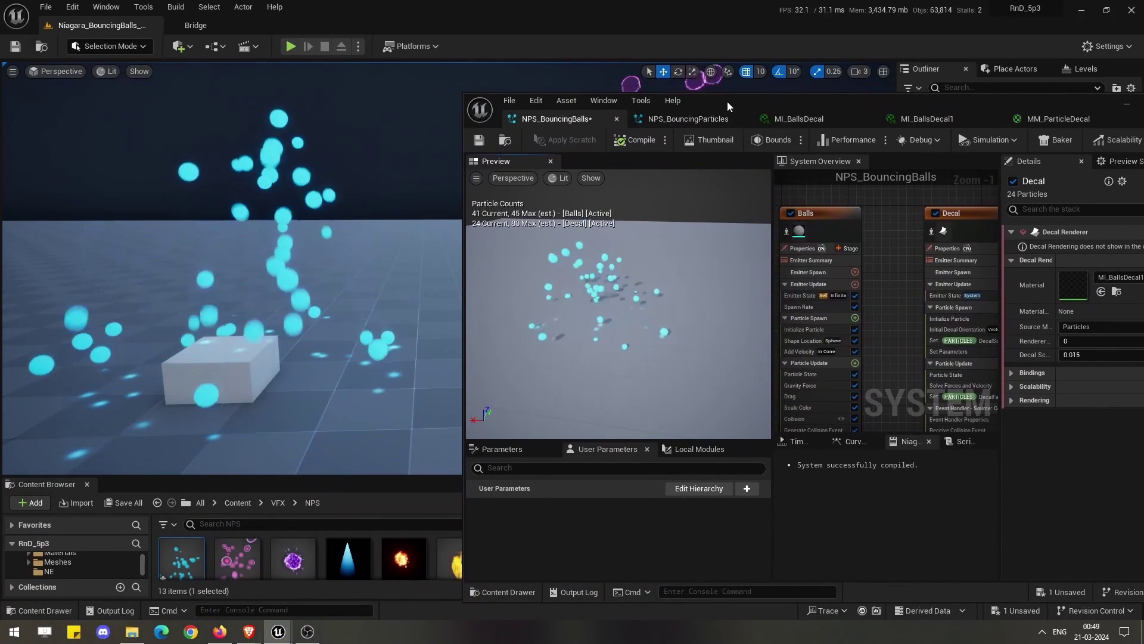
left_click_drag(727, 101, 885, 241)
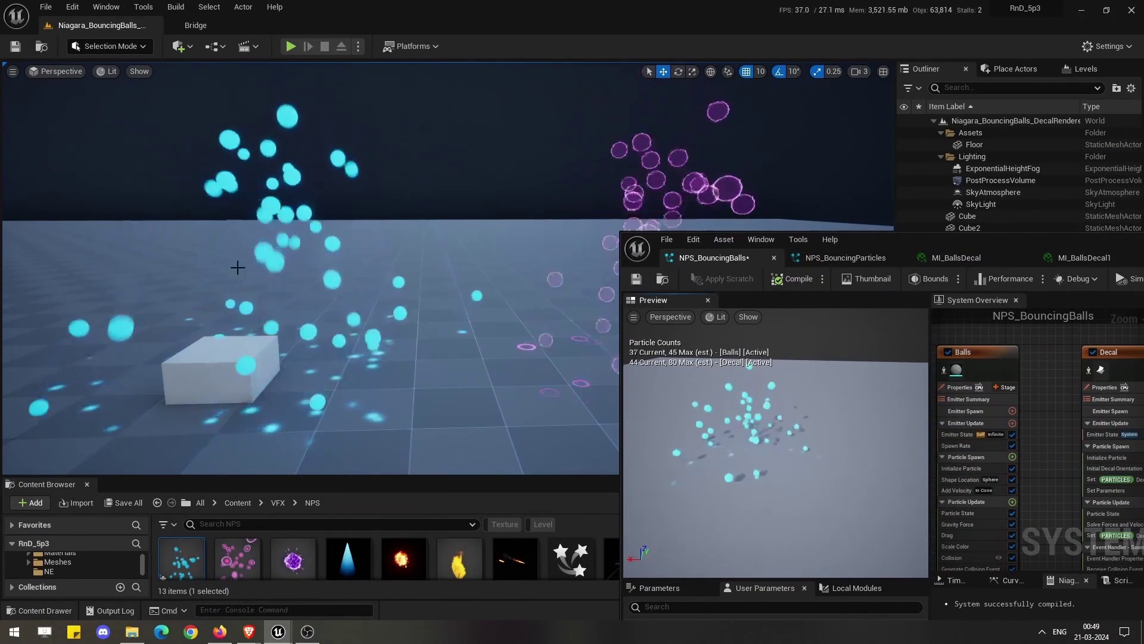
left_click_drag(967, 244, 708, 152)
Show the NPS_BouncingParticles system and maximize the editor window
left_click(545, 160)
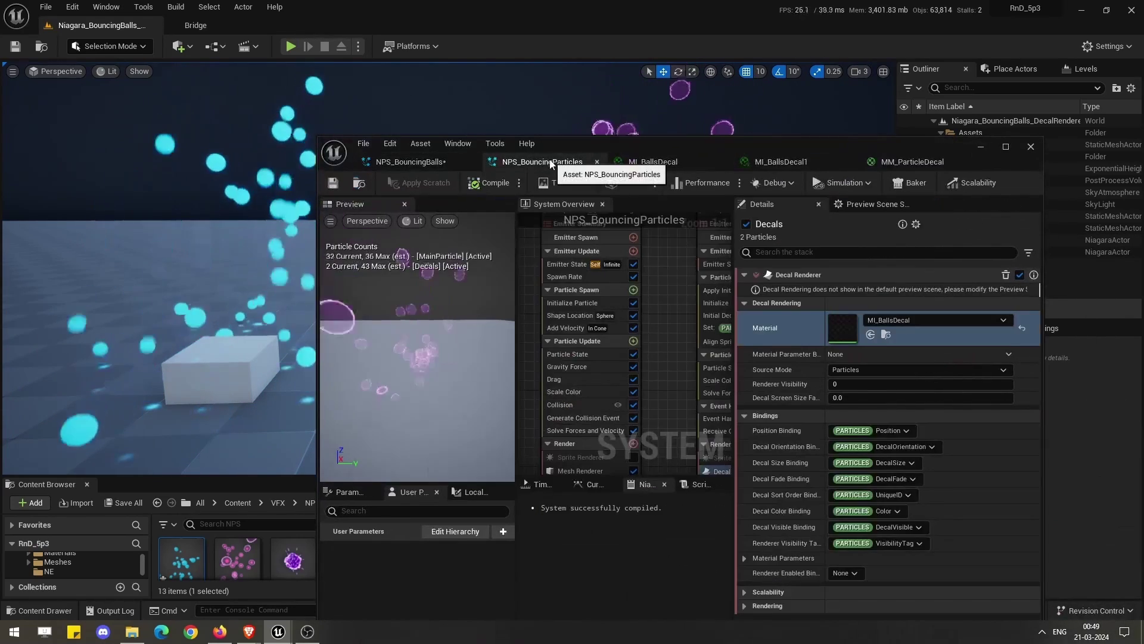
left_click_drag(607, 145, 735, 97)
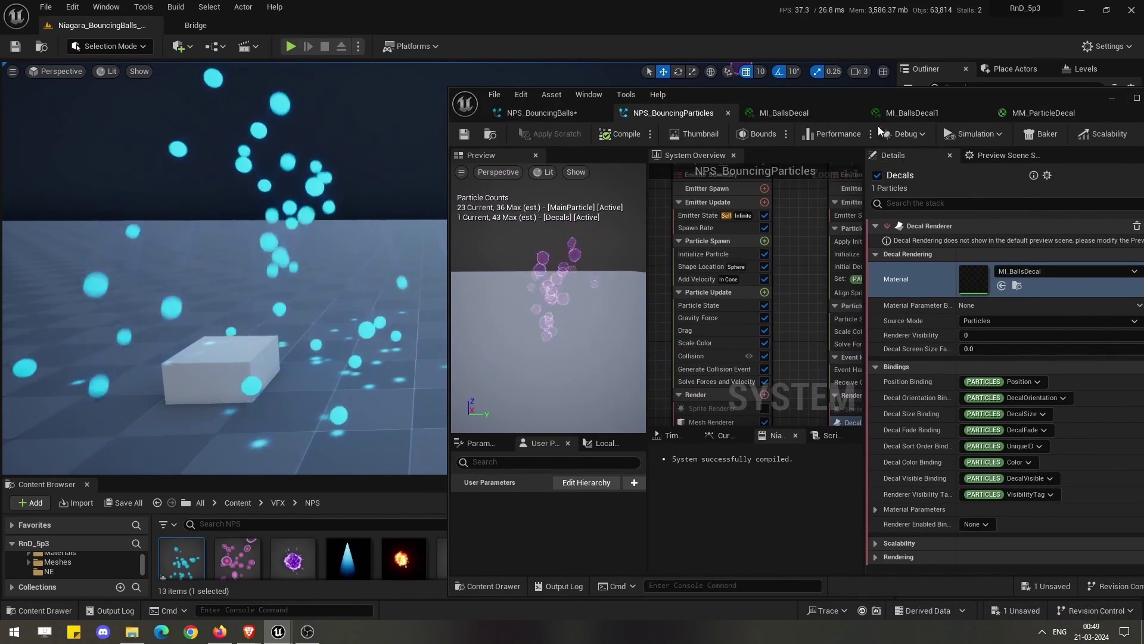
double_click(871, 97)
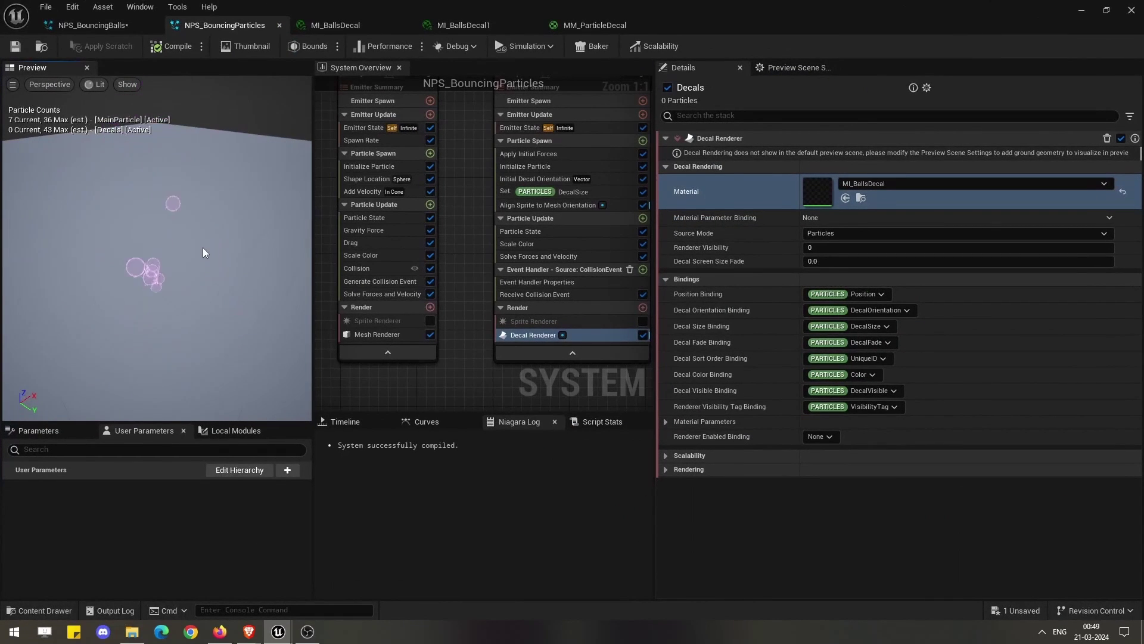
Enable MainParticle's Sprite Renderer, disable its Mesh Renderer, and view the sprite particles in the preview
right_click_drag(478, 156, 550, 169)
left_click(517, 136)
left_click(485, 332)
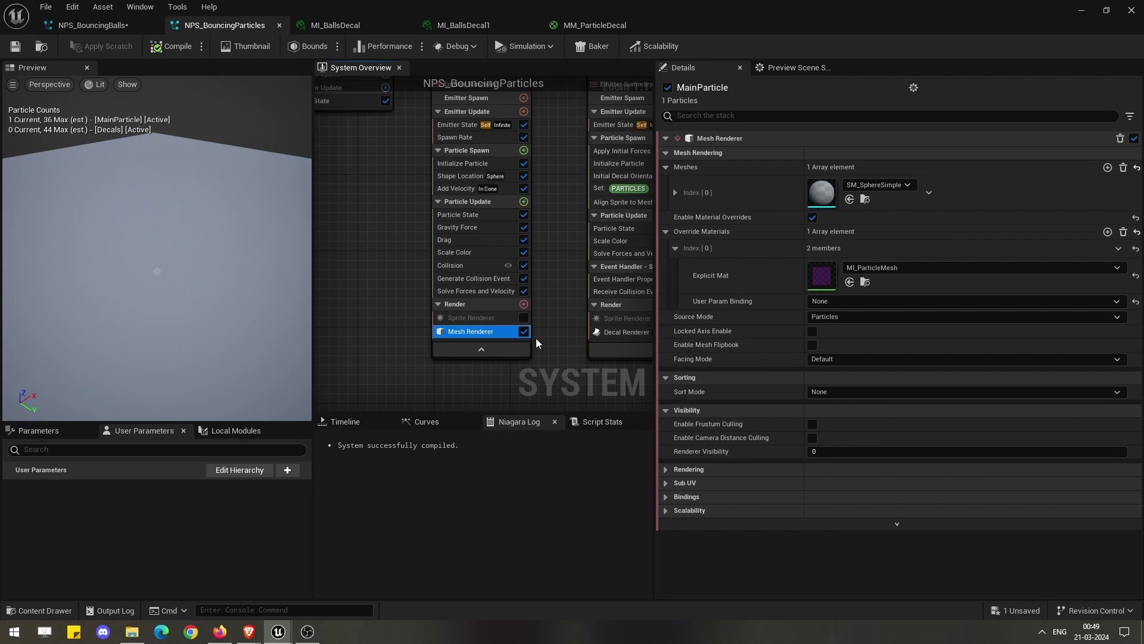
left_click(524, 318)
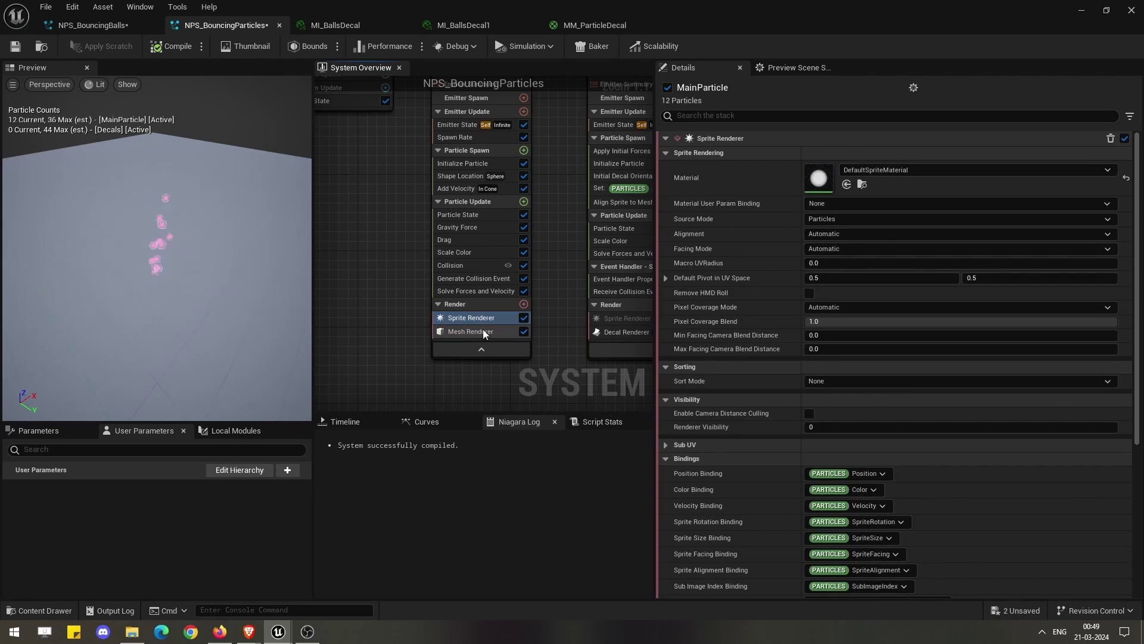
left_click(482, 331)
left_click(524, 331)
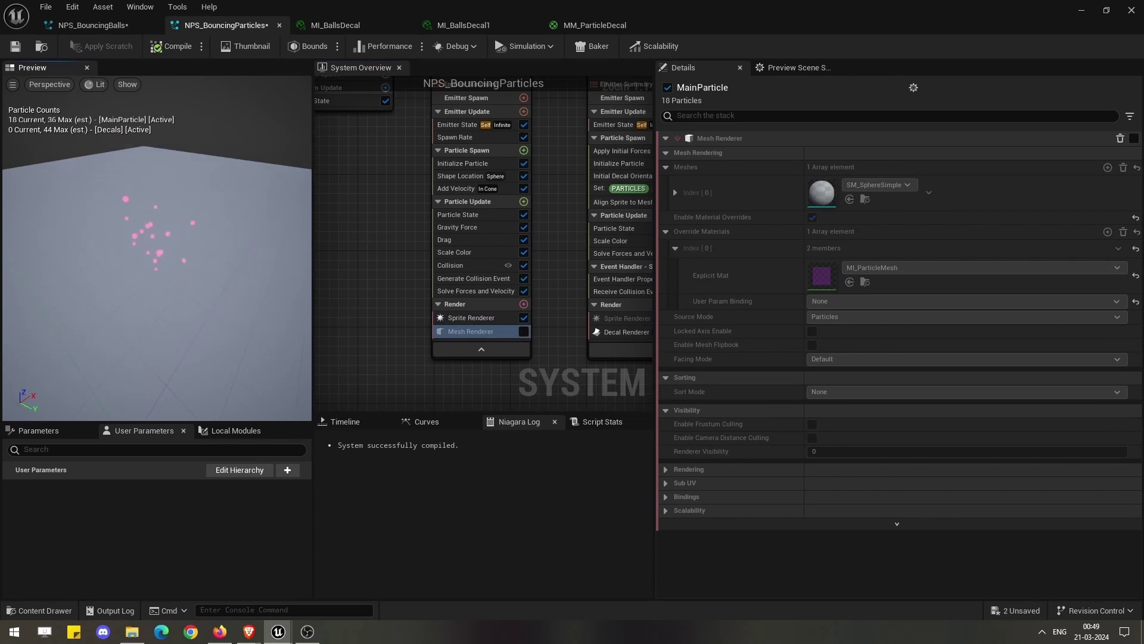
left_click_drag(180, 295, 238, 281)
scroll(180, 295, "up", 5)
scroll(180, 295, "down", 3)
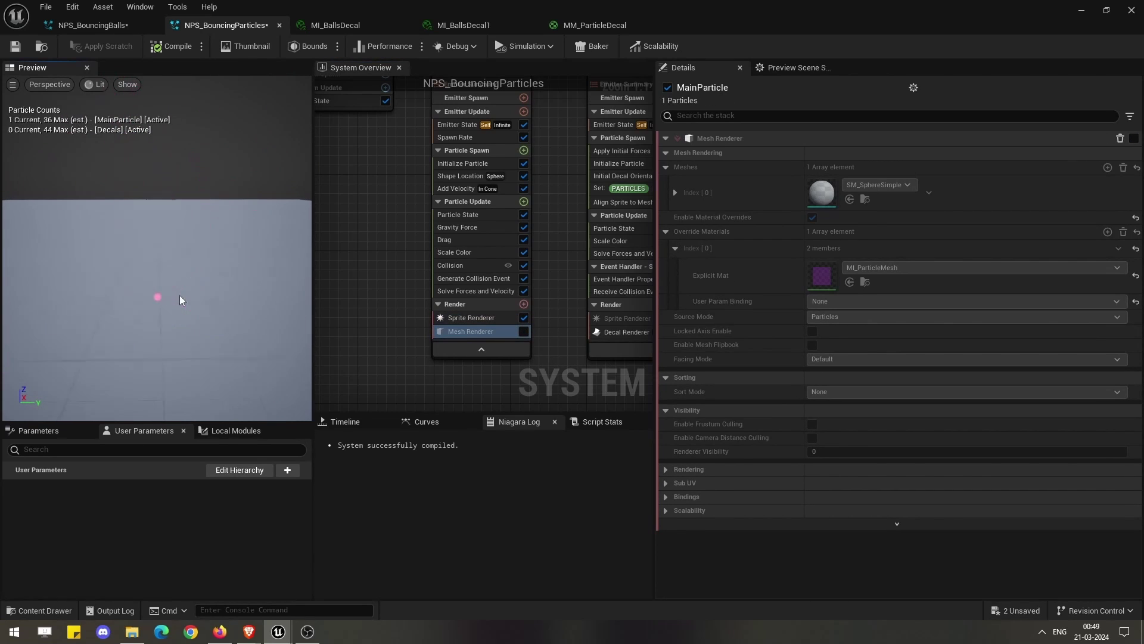
Disable MainParticle's Sprite Renderer, re-enable its Mesh Renderer, and view the Decals emitter stack beside it
left_click(524, 318)
left_click(523, 331)
scroll(404, 325, "down", 2)
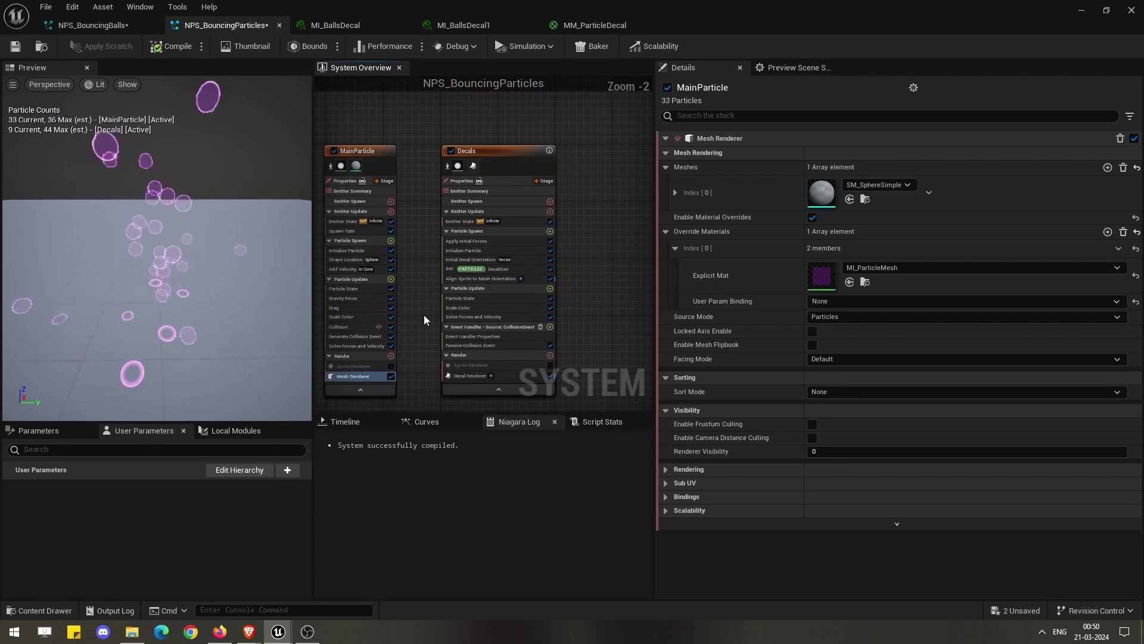
right_click_drag(613, 255, 588, 243)
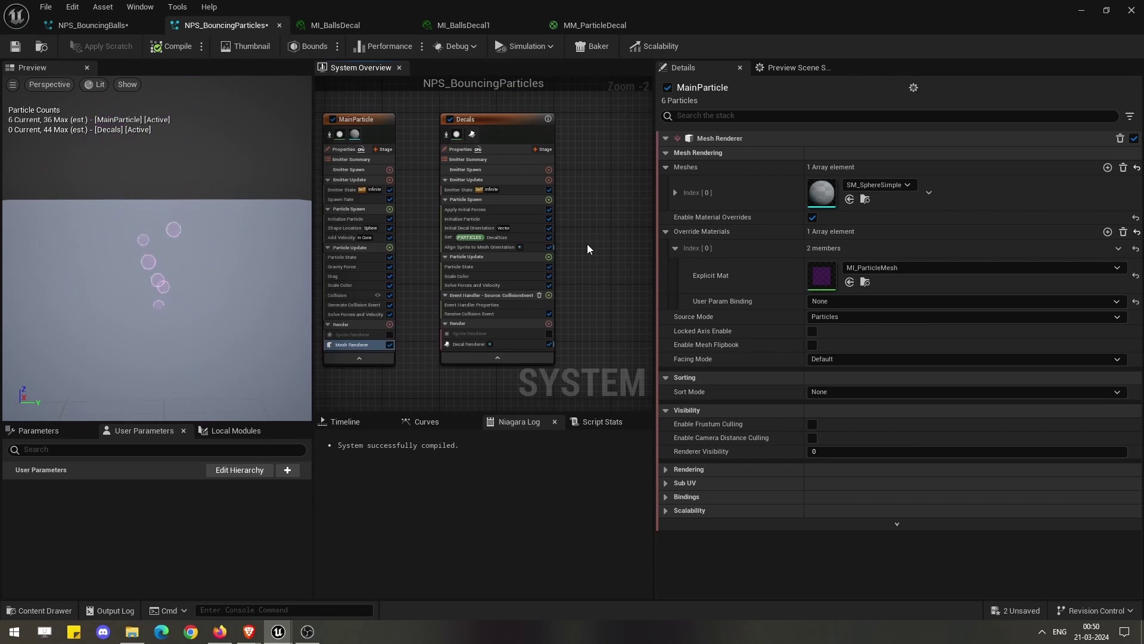
scroll(581, 296, "up", 2)
Uncover the level viewport to view both effects again, and maximize the Niagara editor window
left_click_drag(477, 10, 558, 445)
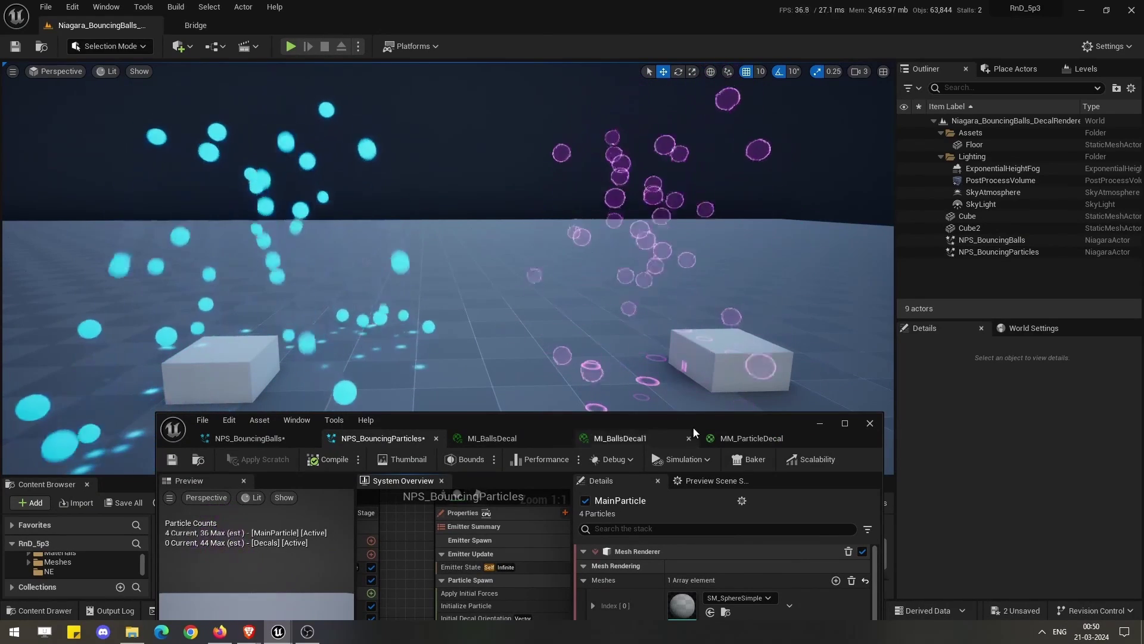
left_click_drag(694, 431, 857, 125)
double_click(857, 125)
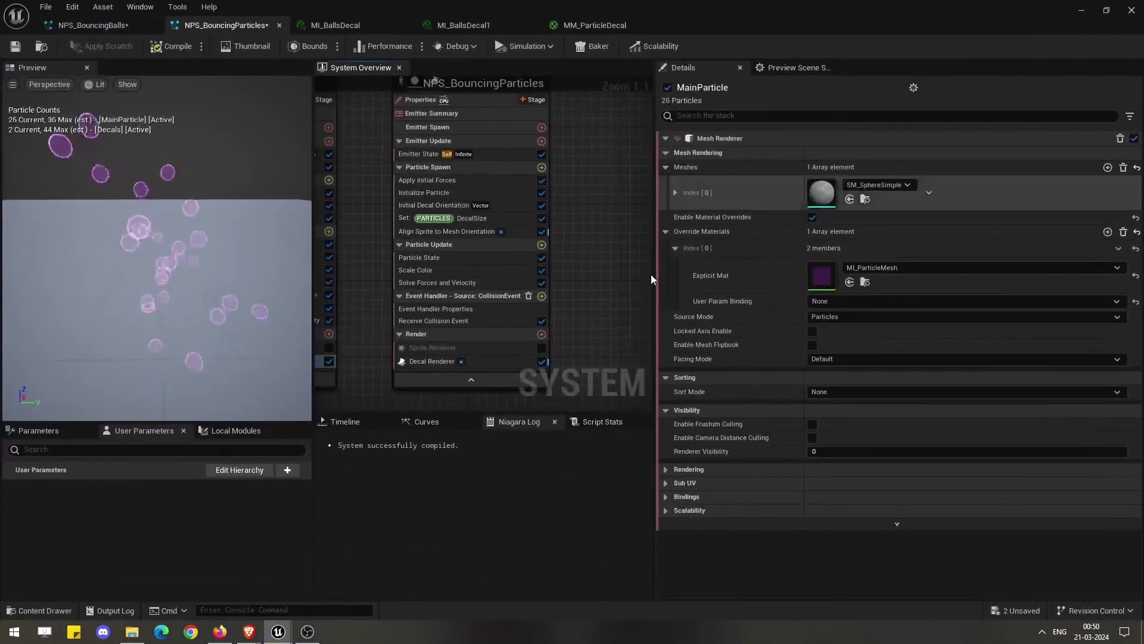
Examine the start and end keys of the Scale Alpha curve in the Decals emitter's Scale Color, and return to NPS_BouncingBalls
left_click(503, 281)
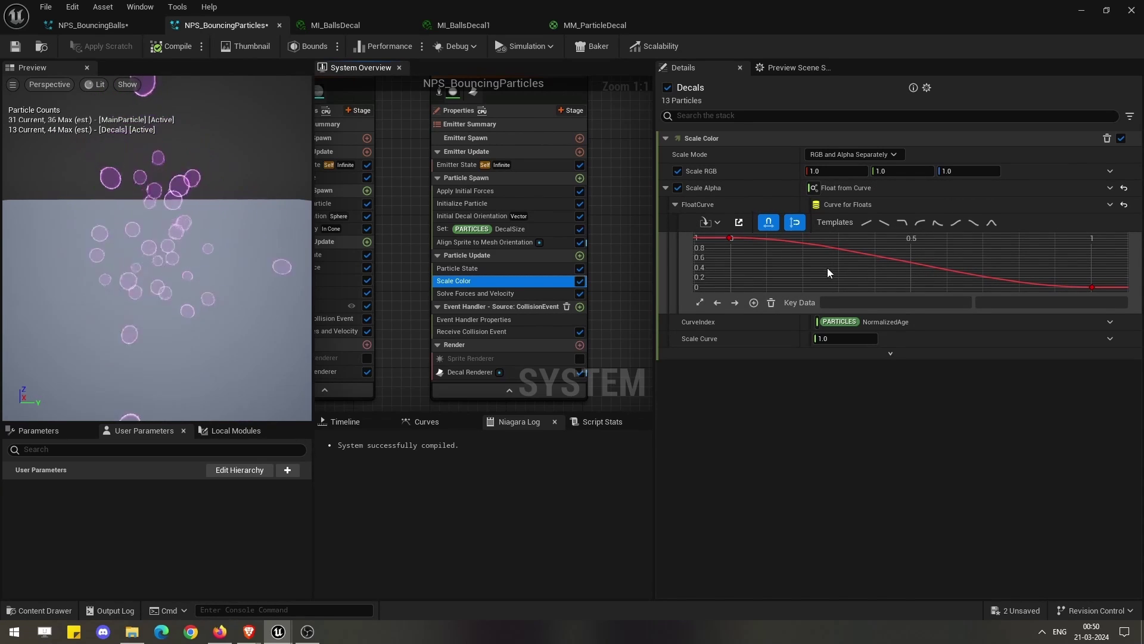
left_click(730, 238)
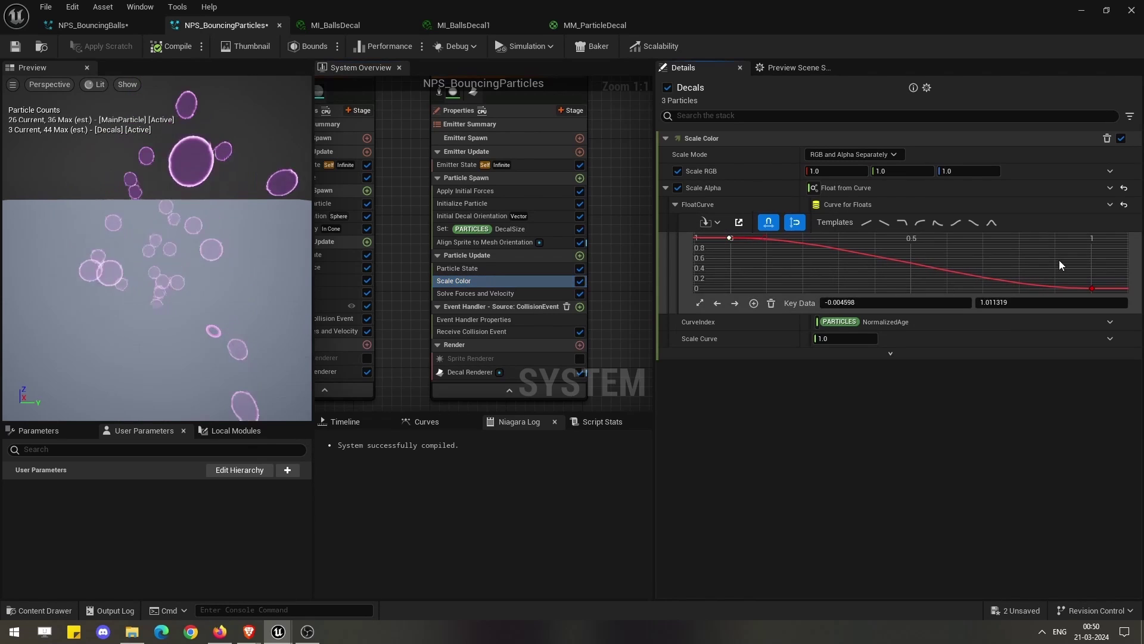
left_click(1092, 288)
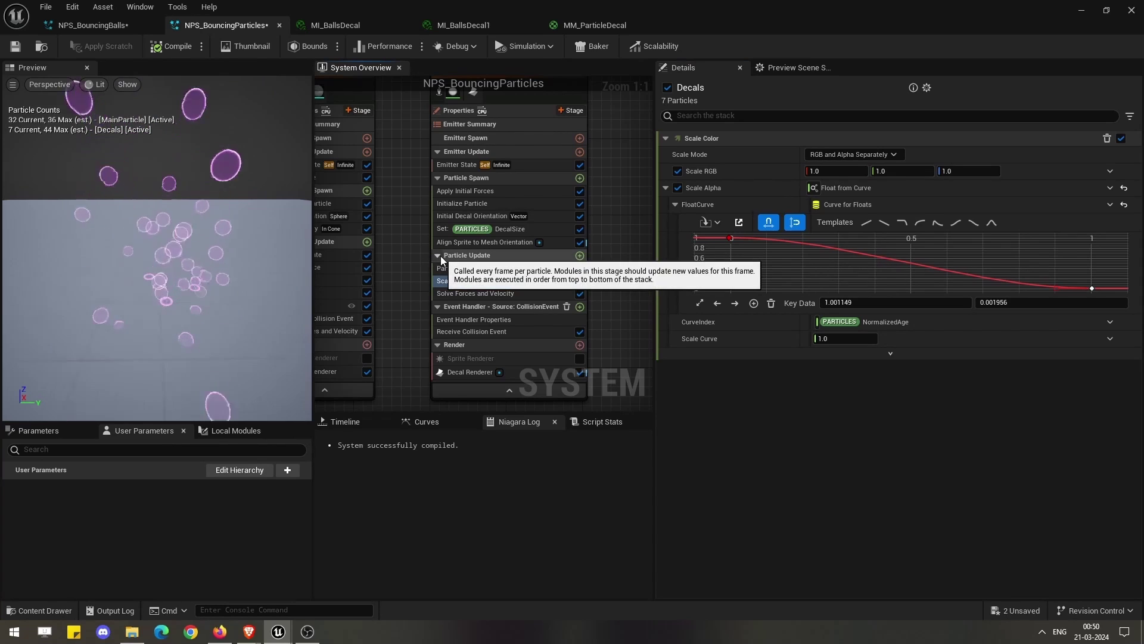
left_click(101, 26)
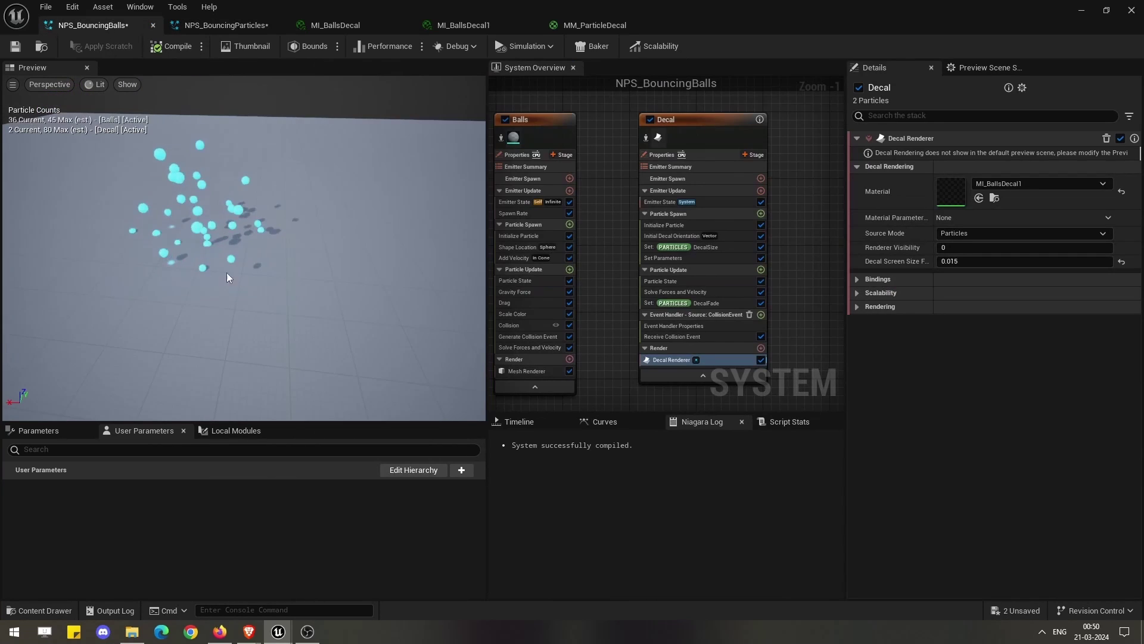
Examine the DecalFade curve in NPS_BouncingBalls' Decal emitter, and view the DecalSize random range in NPS_BouncingParticles' Decals emitter
left_click(723, 303)
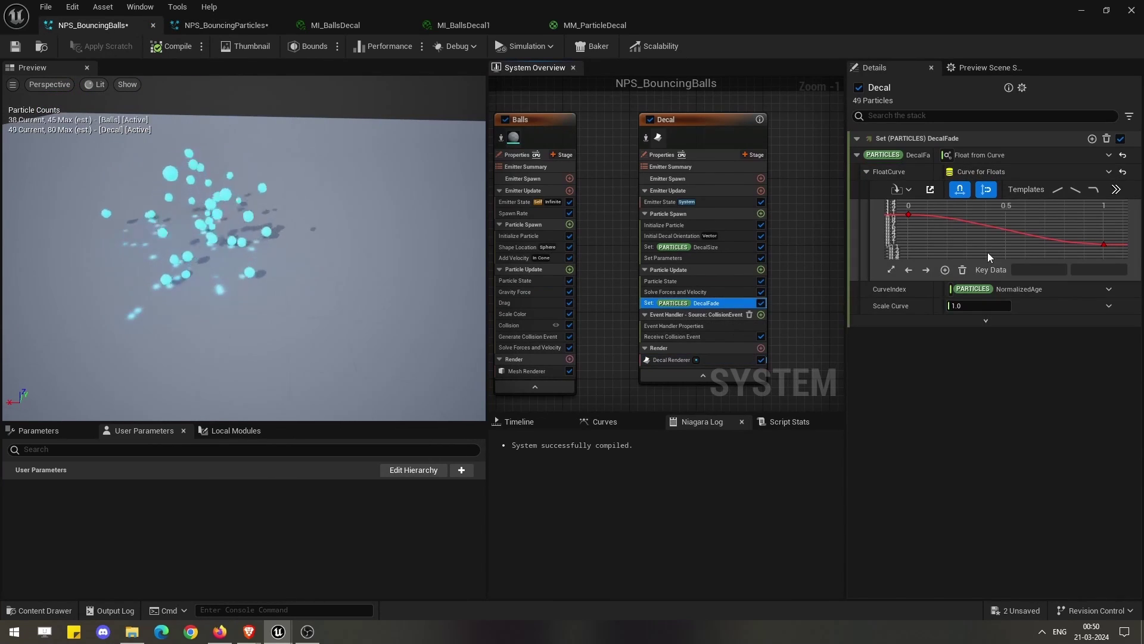
left_click(229, 27)
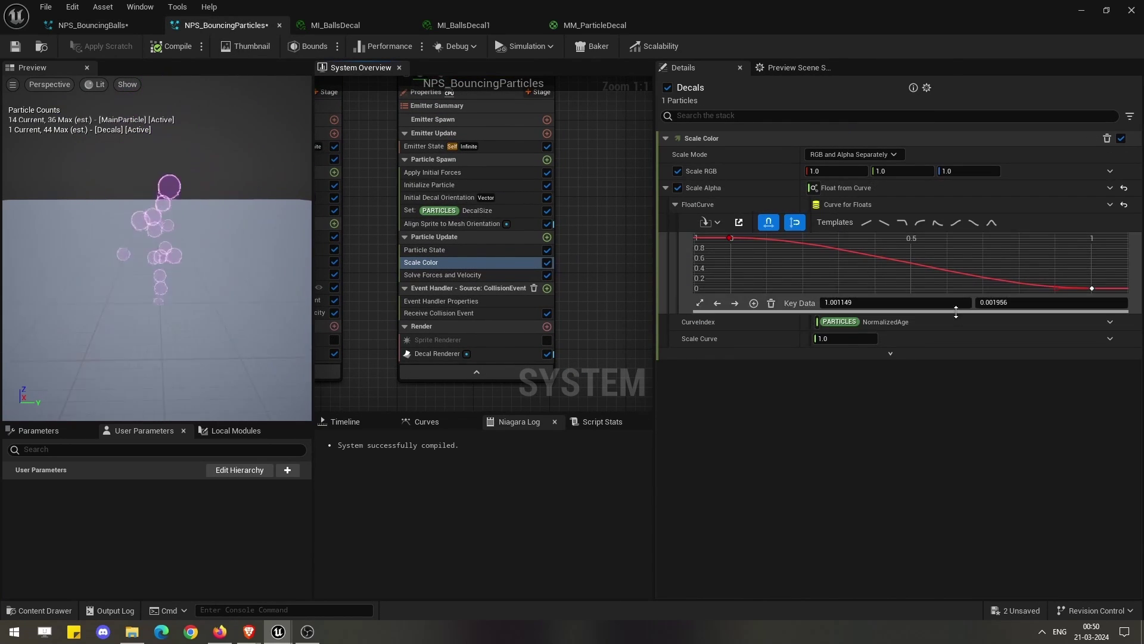
left_click(454, 211)
right_click_drag(496, 210, 553, 263)
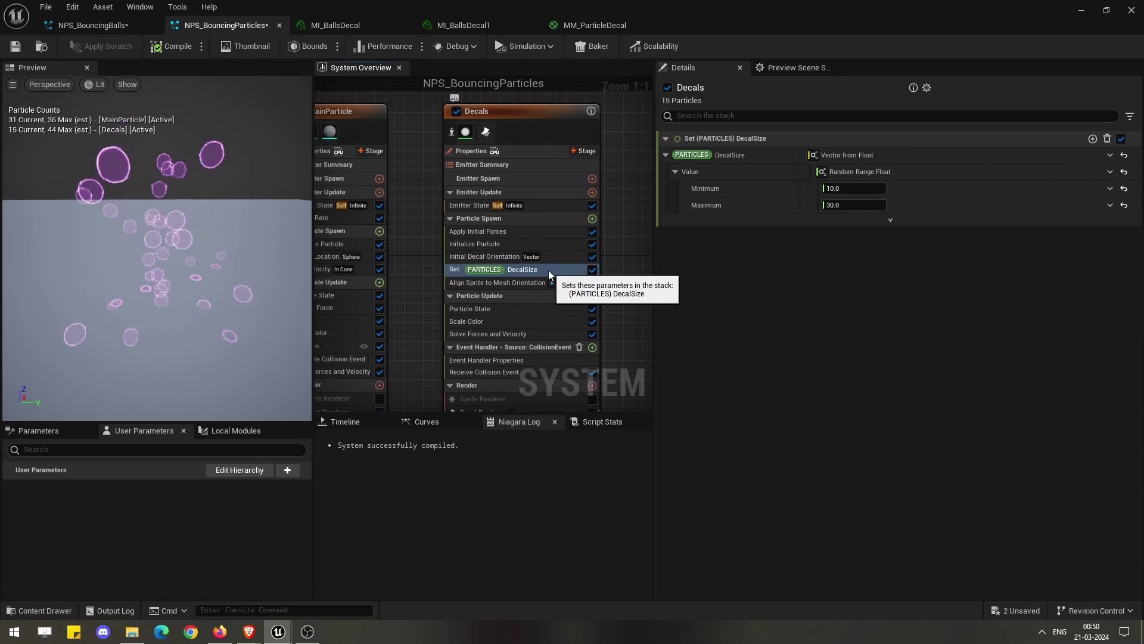
Look up the option to set a new or existing parameter directly among the Decals emitter's Particle Spawn modules, and close the list without adding anything
left_click(591, 218)
scroll(471, 417, "down", 10)
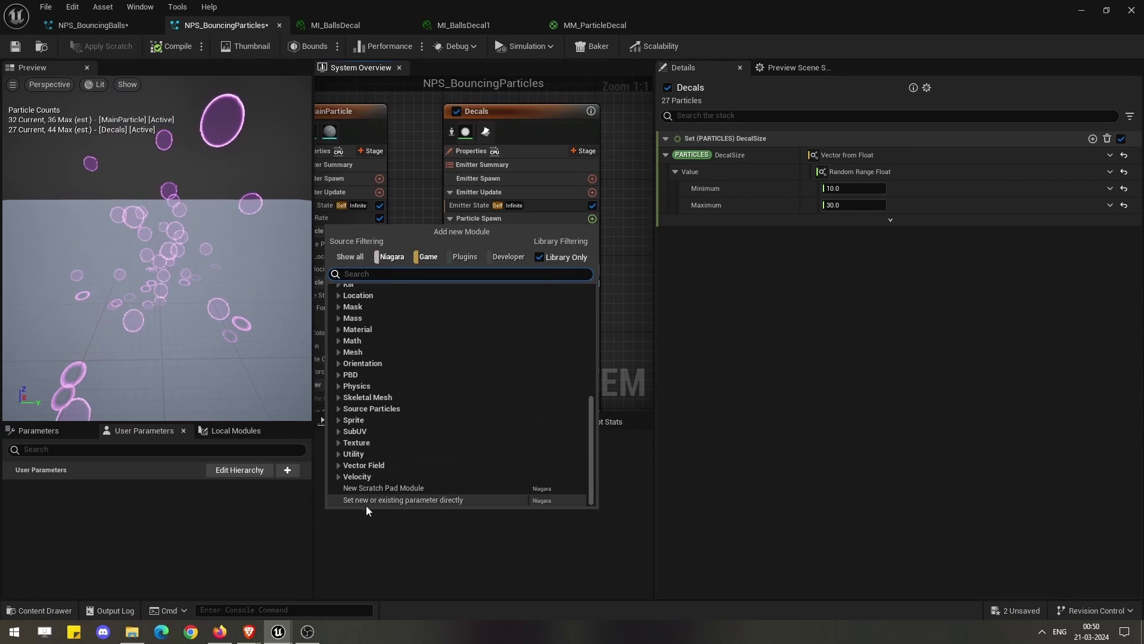
left_click(623, 273)
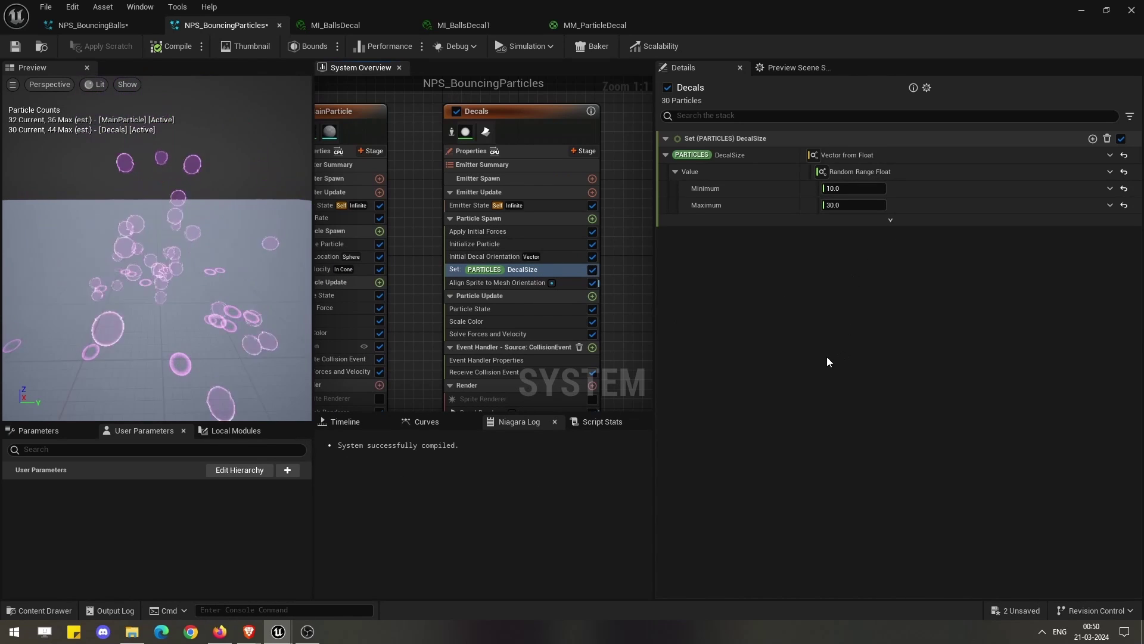
right_click_drag(413, 177, 430, 150)
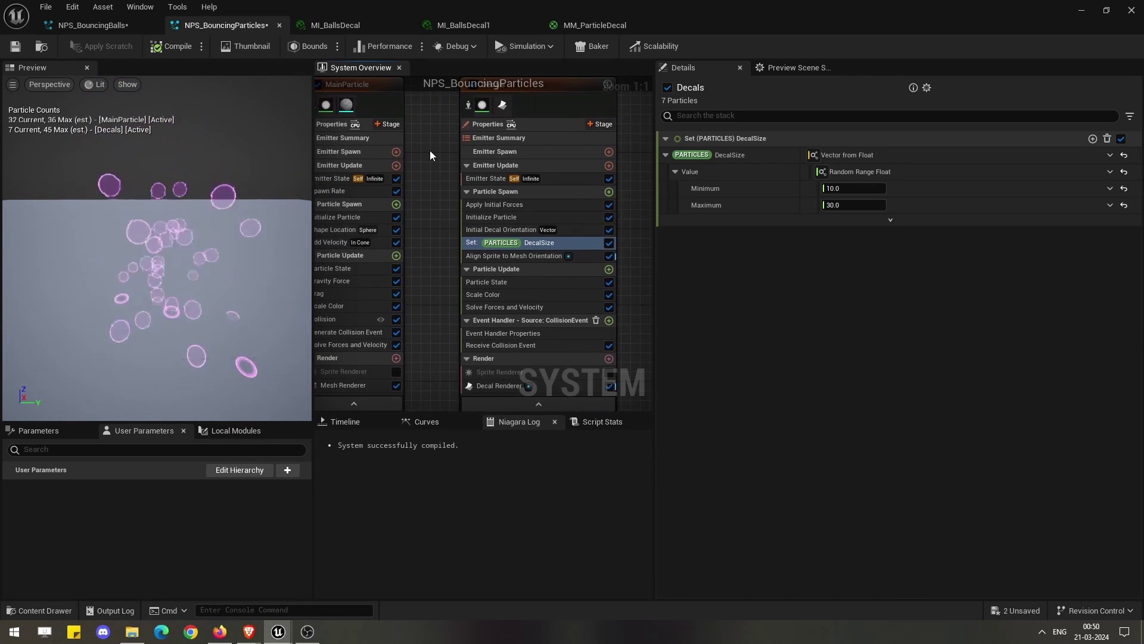
Shrink the editor window to uncover the level viewport, and view the whole MM_ParticleDecal material graph beside it
left_click_drag(575, 6, 905, 94)
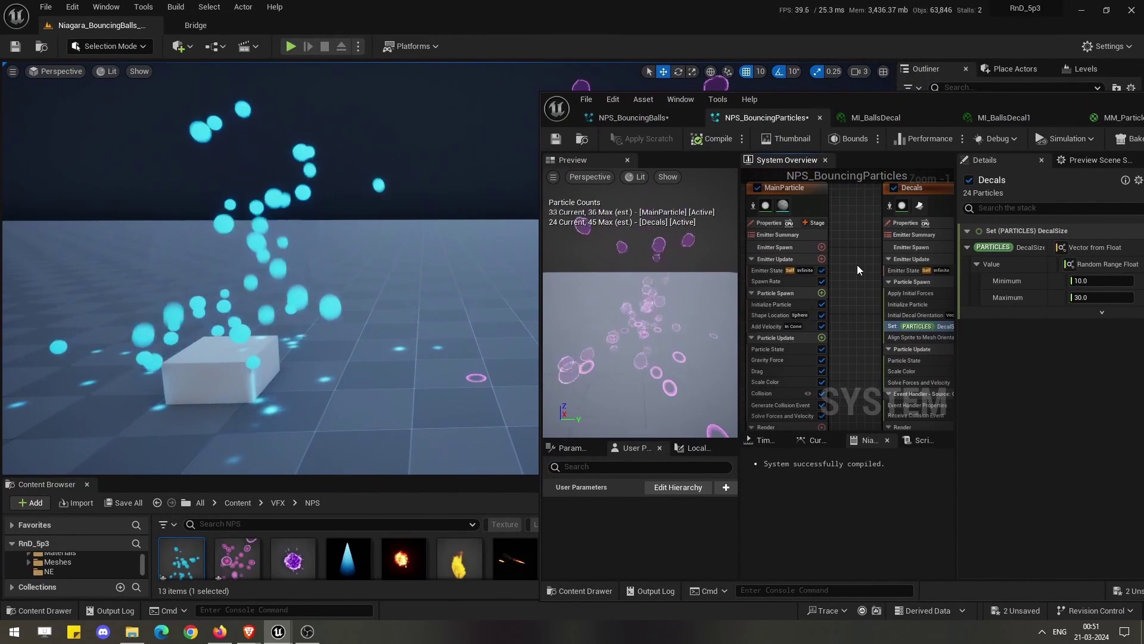
left_click(1125, 121)
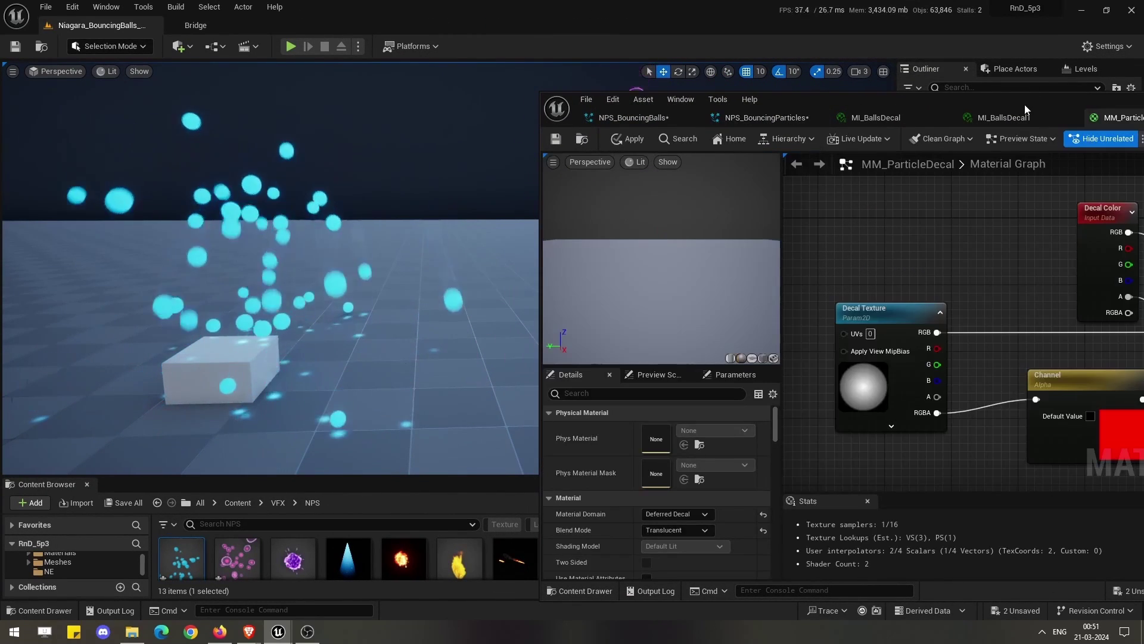
left_click_drag(1023, 103, 814, 63)
scroll(816, 245, "down", 3)
right_click_drag(859, 268, 691, 245)
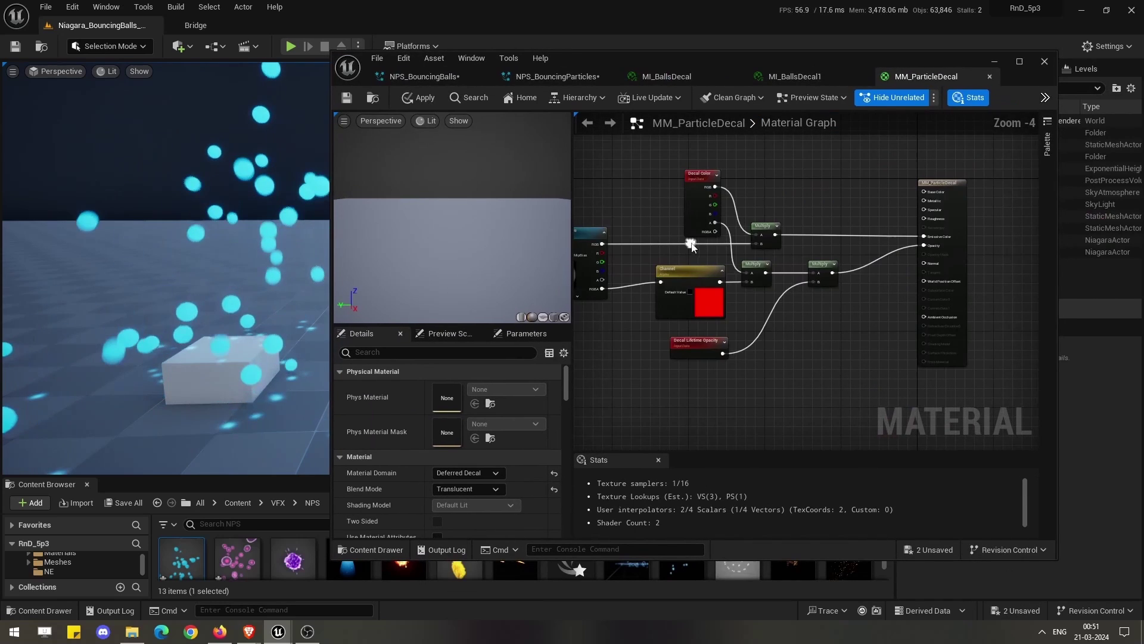
View the Decals emitter stack in NPS_BouncingParticles, and return to the Decal emitter in NPS_BouncingBalls for comparison
left_click(569, 78)
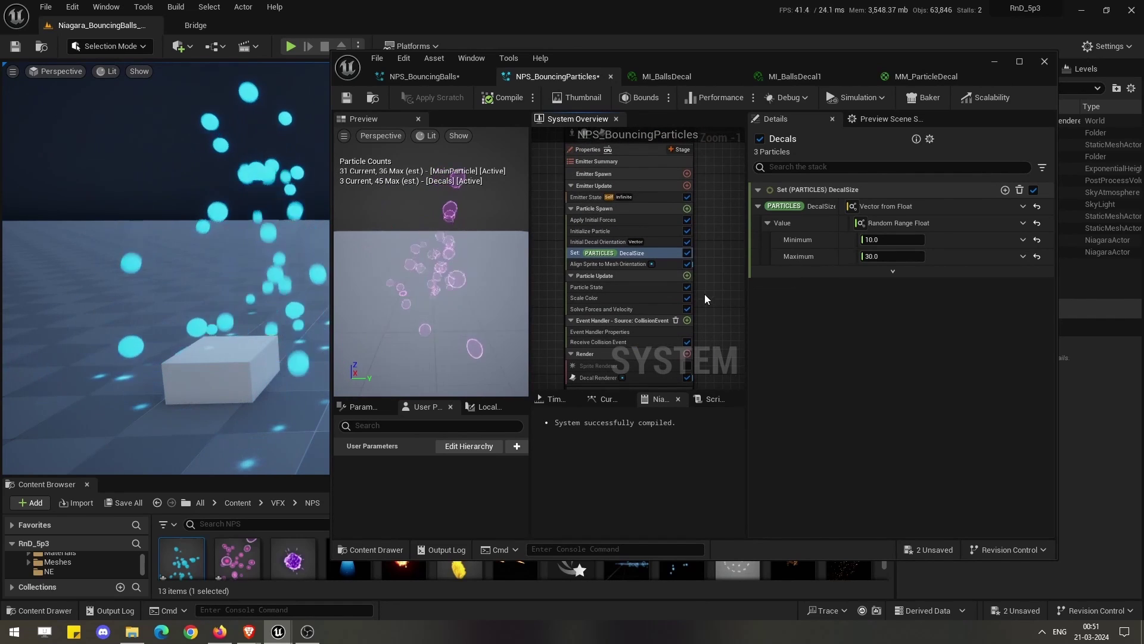
left_click(448, 77)
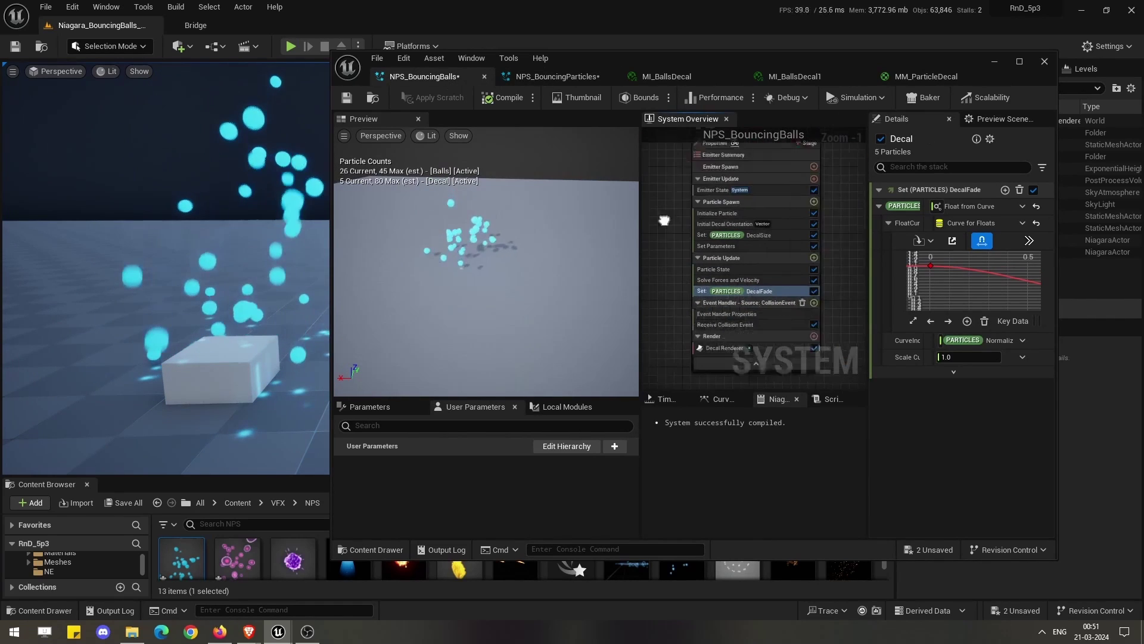